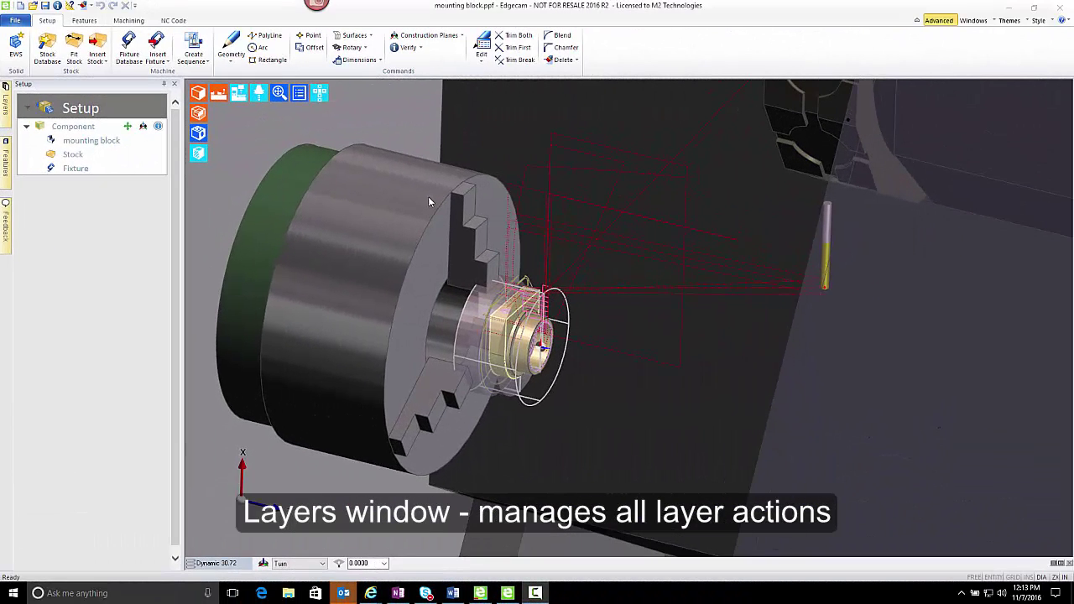
Step: Slide out the Layers window listing the mounting block file's layers
{"action": "left_click", "coordinate": [6, 114]}
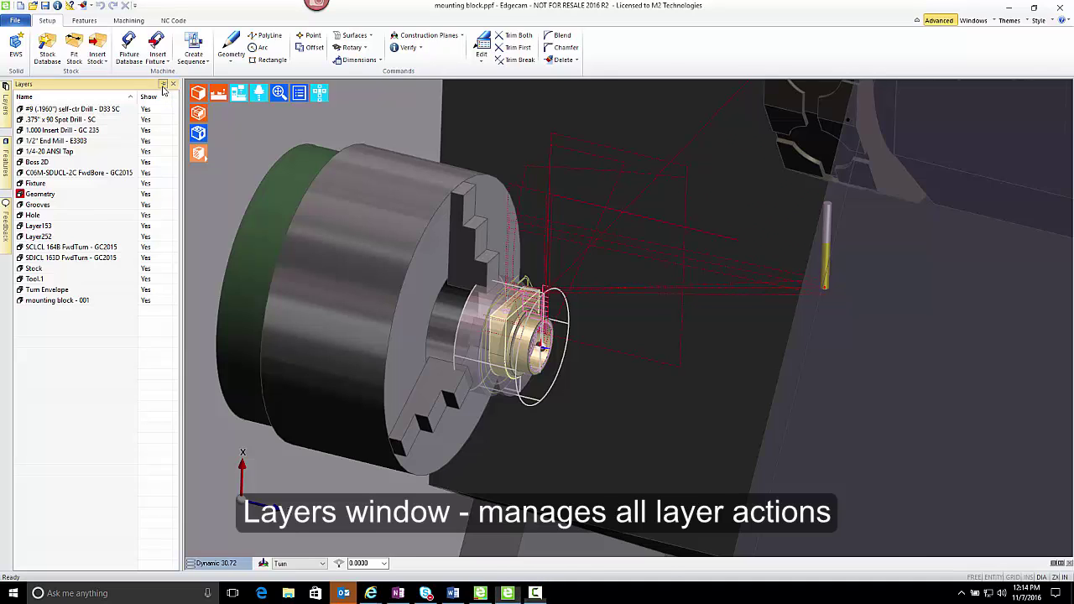
Step: Pin the Layers window open, check the Windows menu, and open the Hole layer's context menu
{"action": "left_click", "coordinate": [163, 86]}
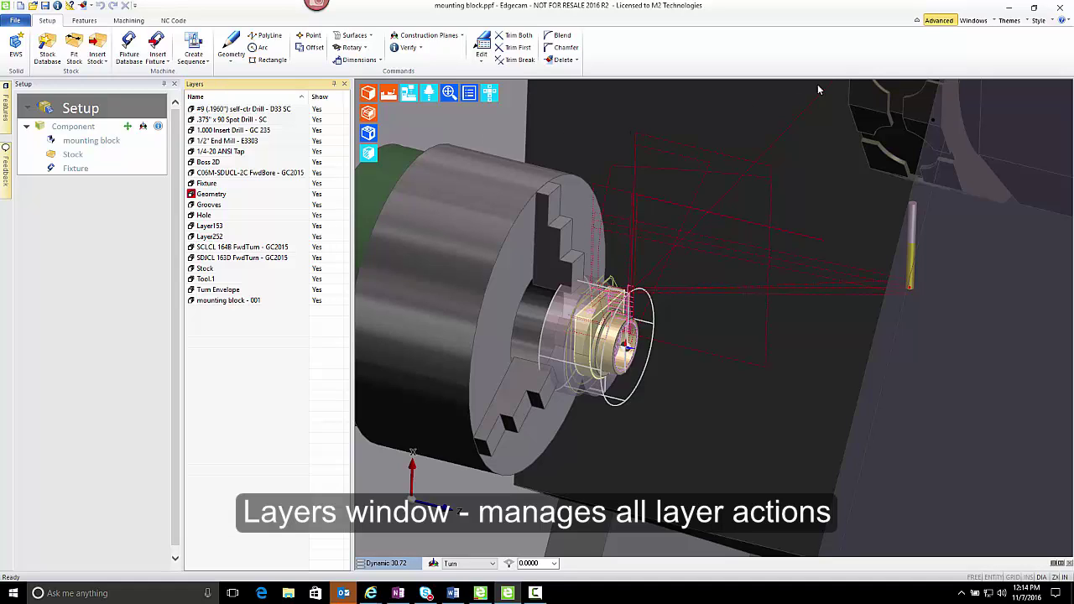
{"action": "left_click", "coordinate": [980, 22]}
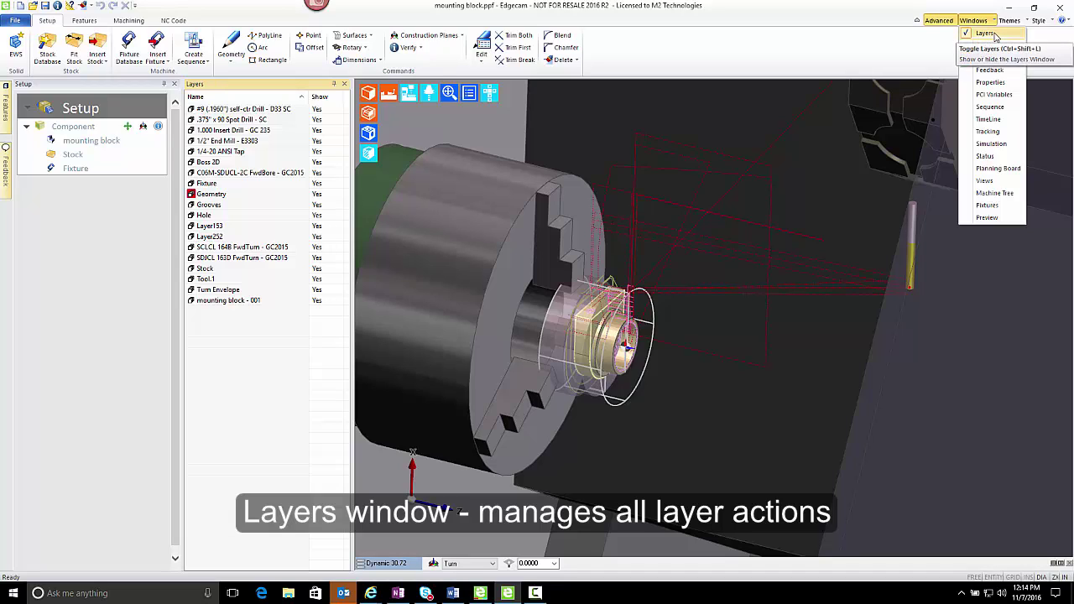
{"action": "left_click", "coordinate": [659, 65]}
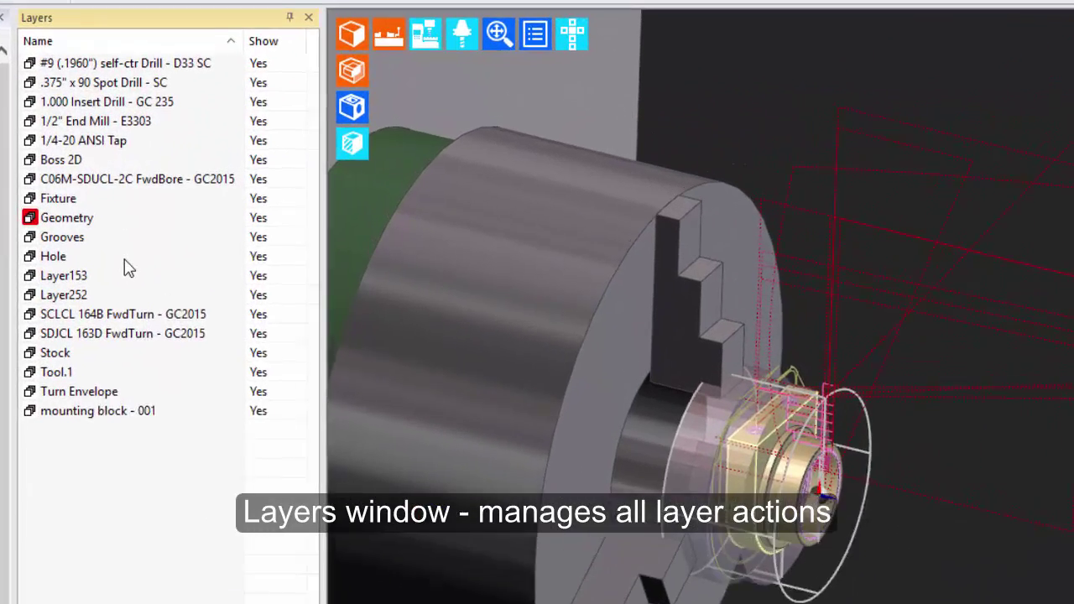
{"action": "right_click", "coordinate": [243, 217]}
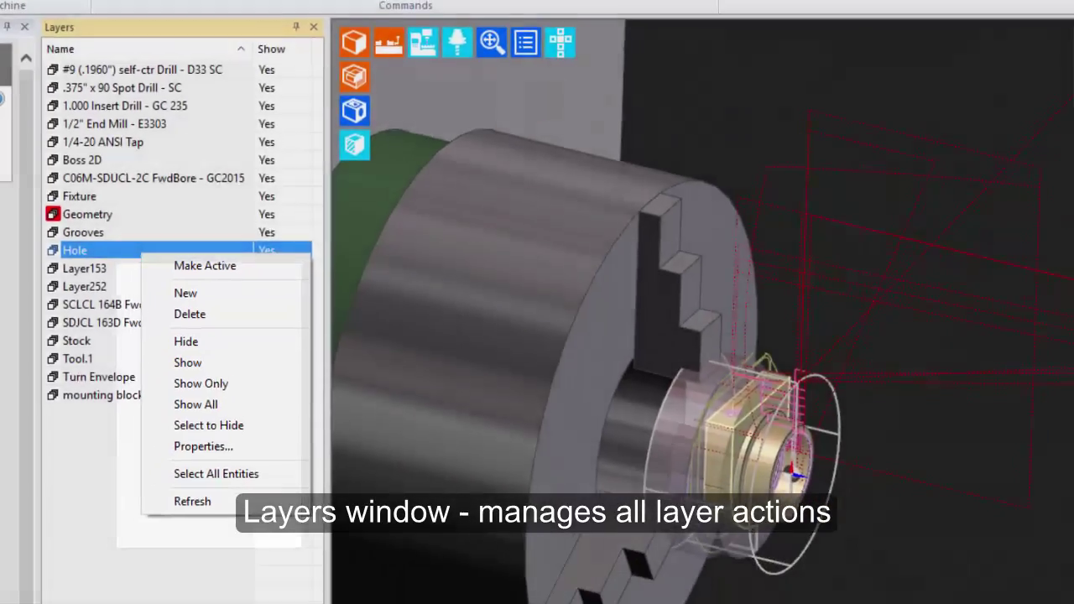
Step: Turn off the machine and chuck display, zoom to fit the part, and hide the Stock layer
{"action": "left_click", "coordinate": [194, 603]}
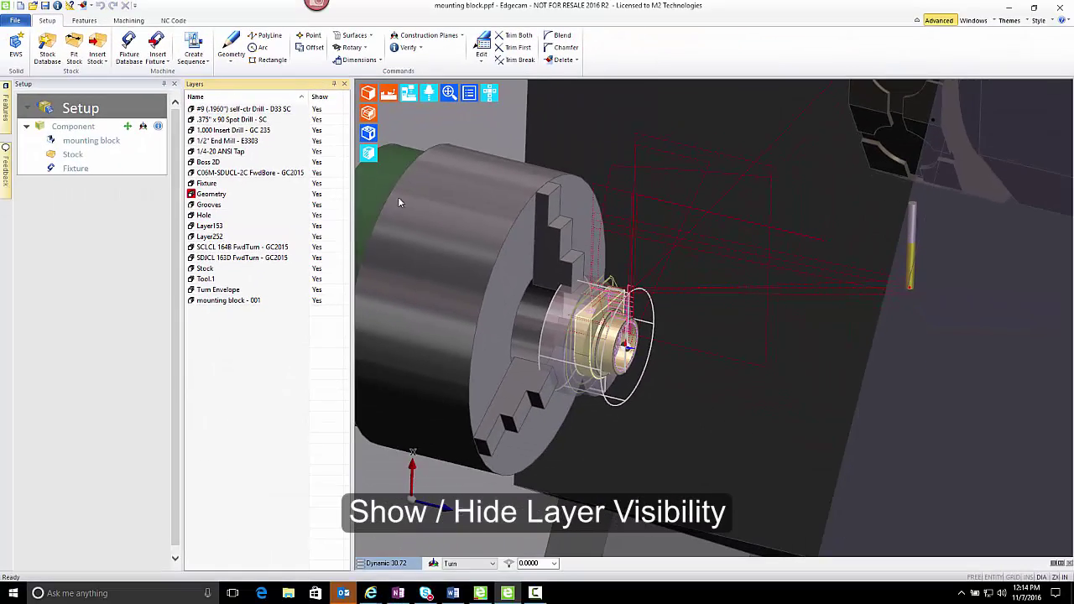
{"action": "left_click", "coordinate": [411, 96]}
{"action": "left_click", "coordinate": [426, 113]}
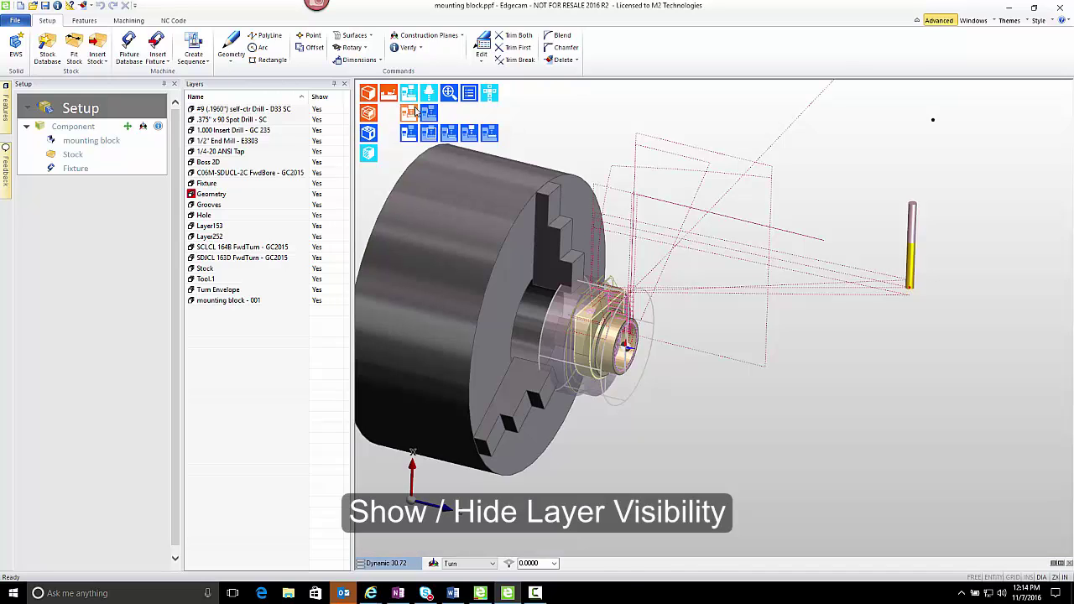
{"action": "left_click", "coordinate": [429, 112]}
{"action": "left_click", "coordinate": [452, 97]}
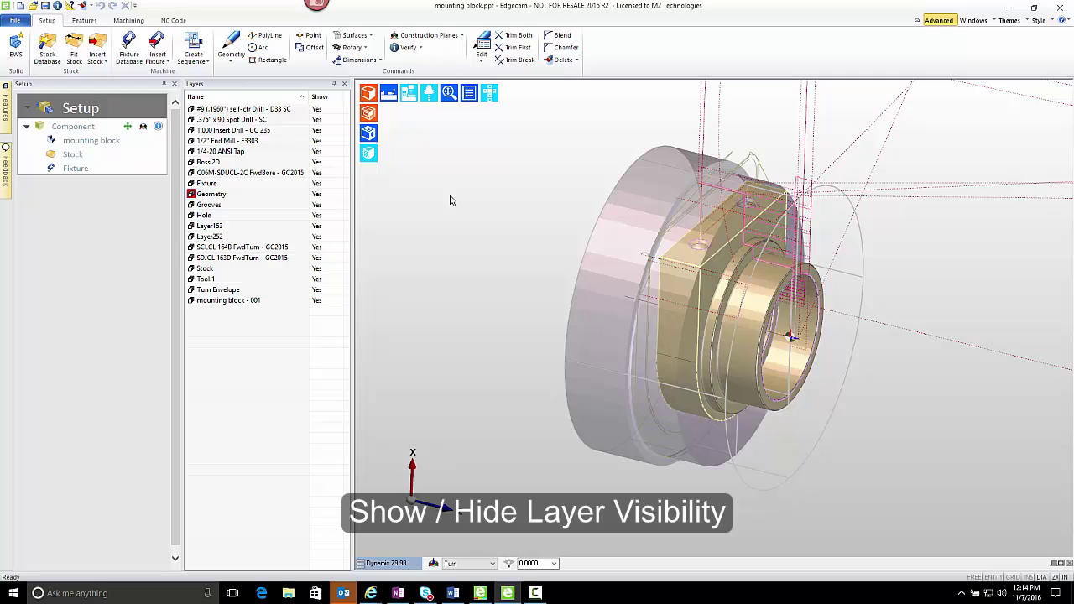
{"action": "right_click", "coordinate": [212, 270]}
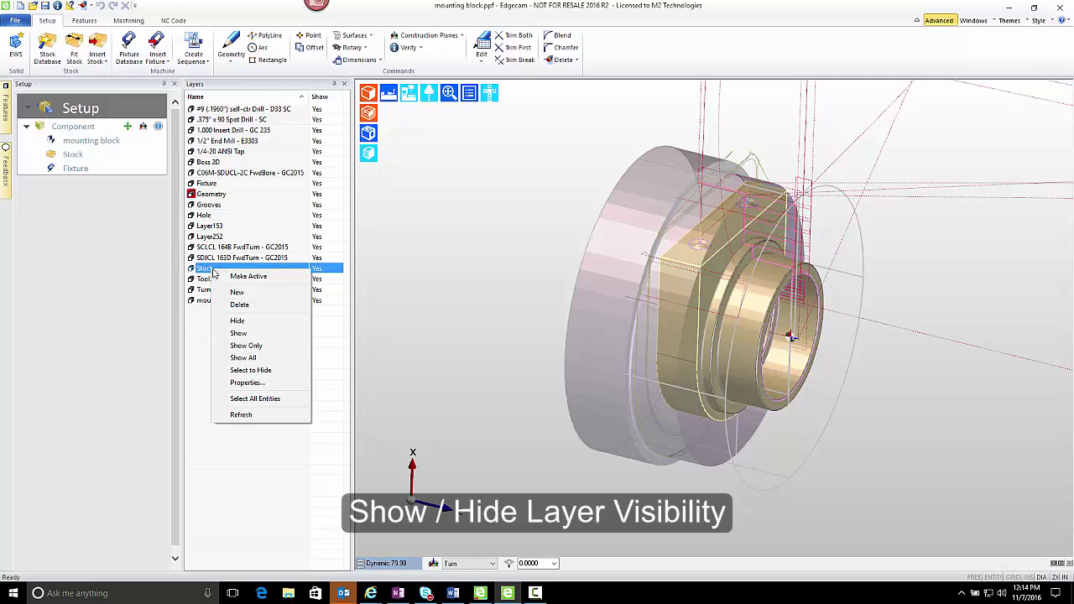
{"action": "left_click", "coordinate": [236, 322]}
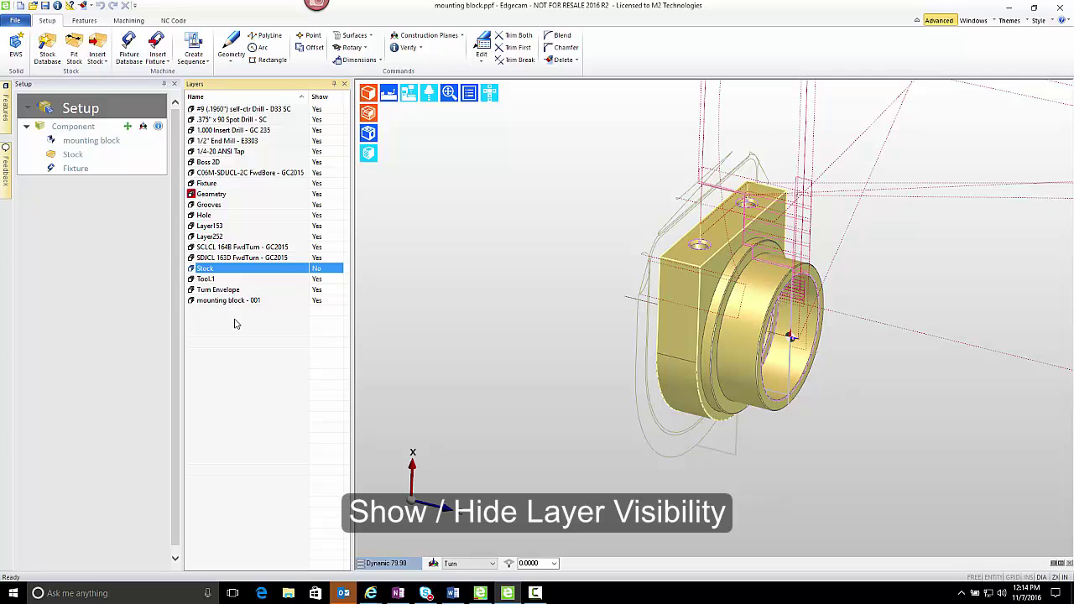
Step: Hide the SDJCL 163D FwdTurn and SCLCL 164B FwdTurn layers from their context menus
{"action": "right_click", "coordinate": [322, 260]}
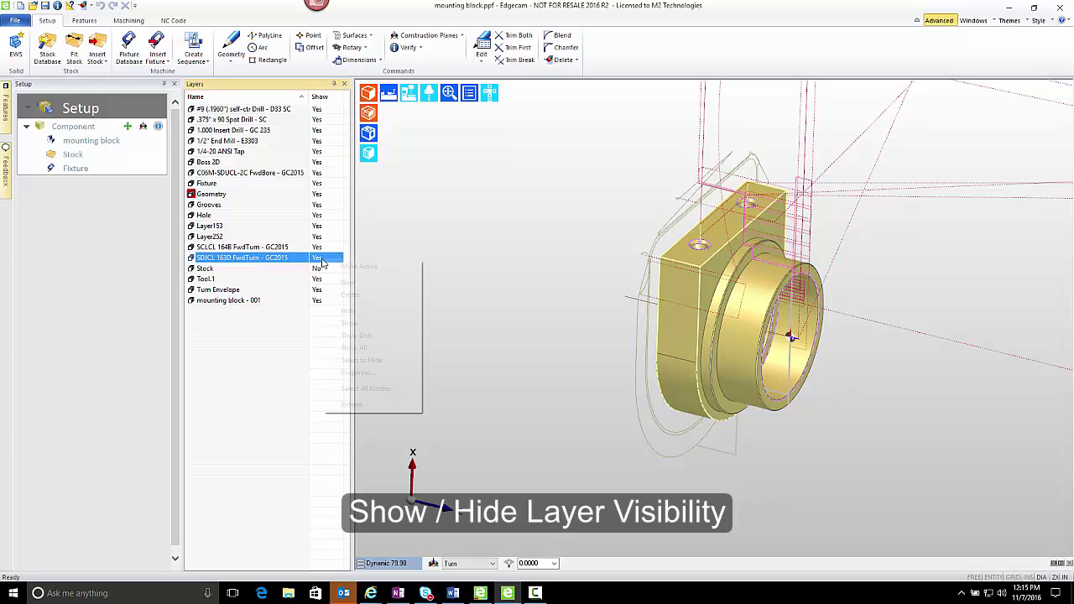
{"action": "left_click", "coordinate": [344, 310]}
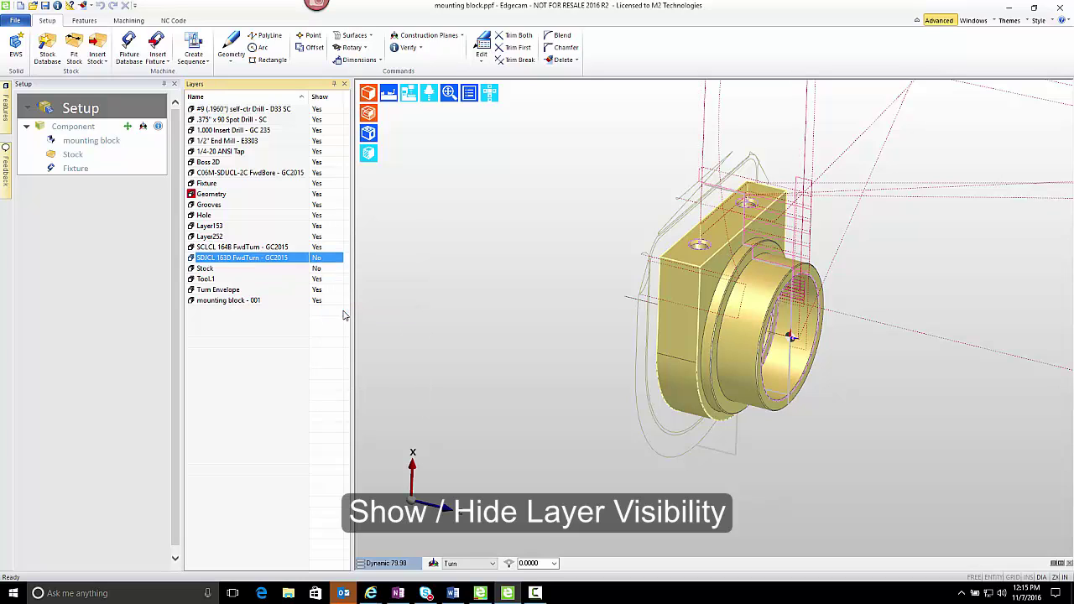
{"action": "right_click", "coordinate": [318, 247]}
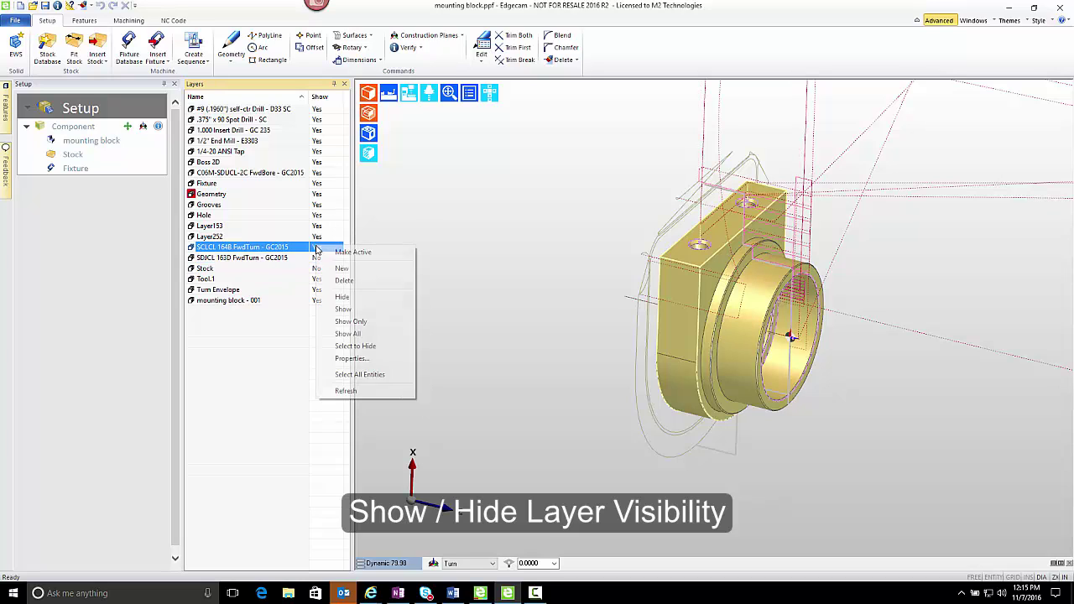
{"action": "left_click", "coordinate": [336, 298]}
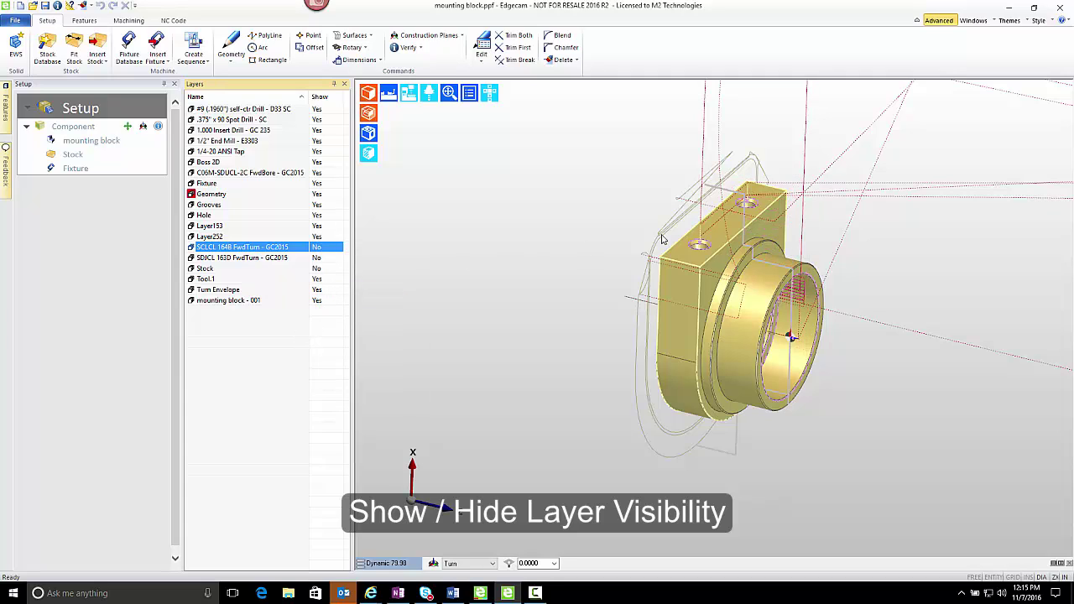
Step: Toggle the Show cells of SCLCL 164B FwdTurn and Stock on and off, leaving both hidden
{"action": "left_click", "coordinate": [324, 248]}
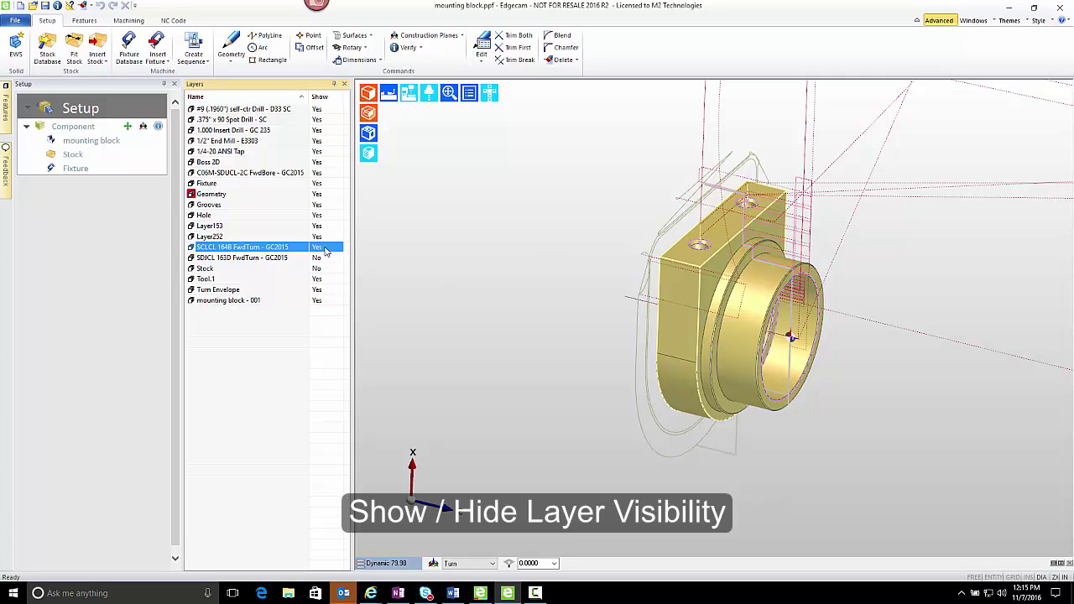
{"action": "left_click", "coordinate": [325, 249]}
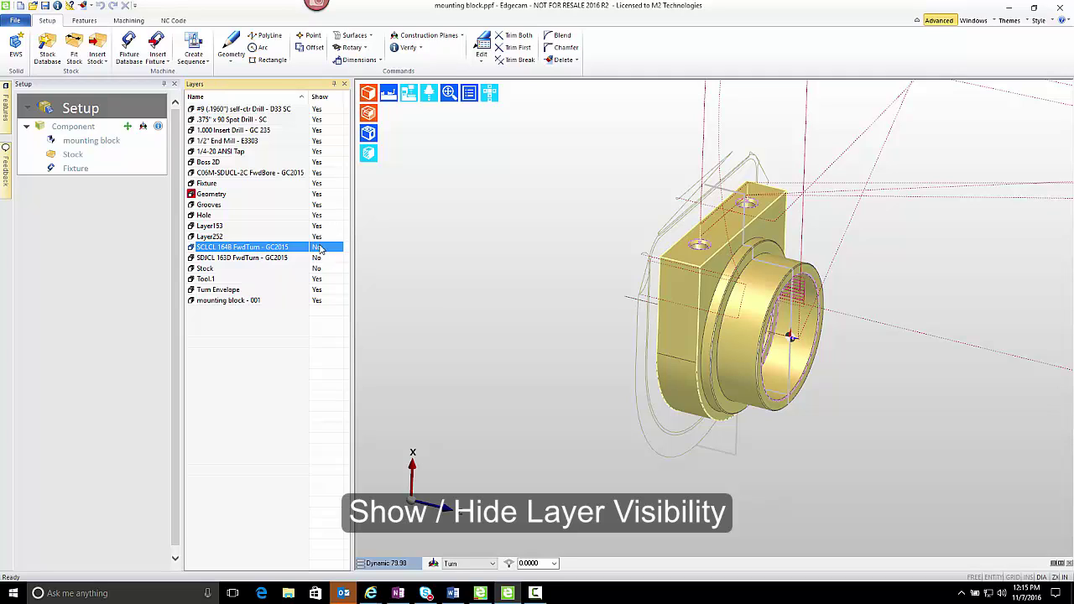
{"action": "left_click", "coordinate": [320, 251]}
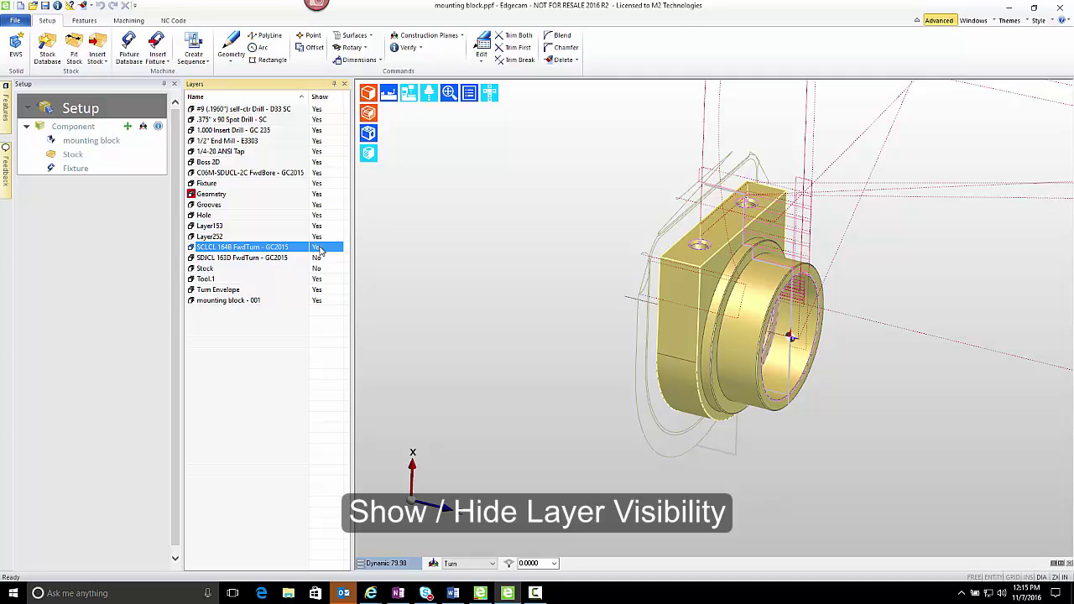
{"action": "left_click", "coordinate": [320, 250]}
{"action": "left_click", "coordinate": [318, 269]}
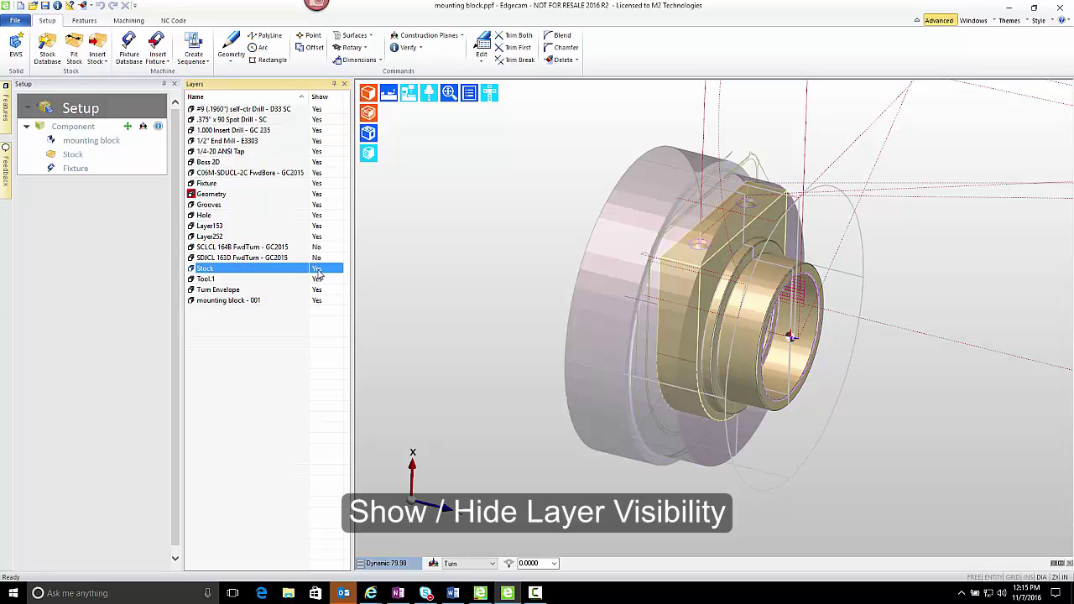
{"action": "left_click", "coordinate": [319, 270]}
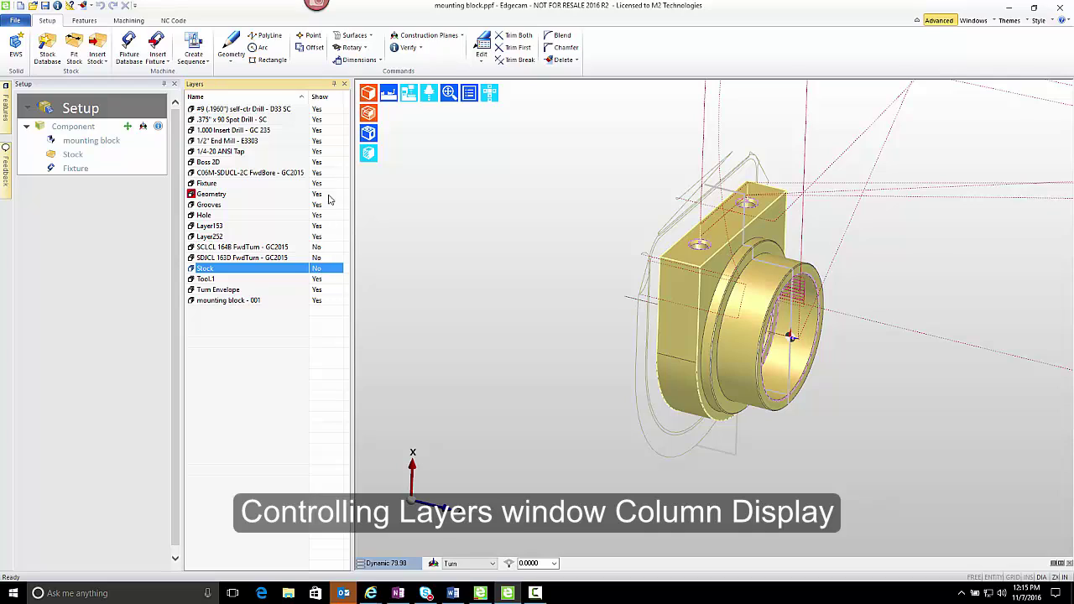
Step: Sort the layers by the Show column in both directions, then alphabetically by Name
{"action": "left_click", "coordinate": [323, 97]}
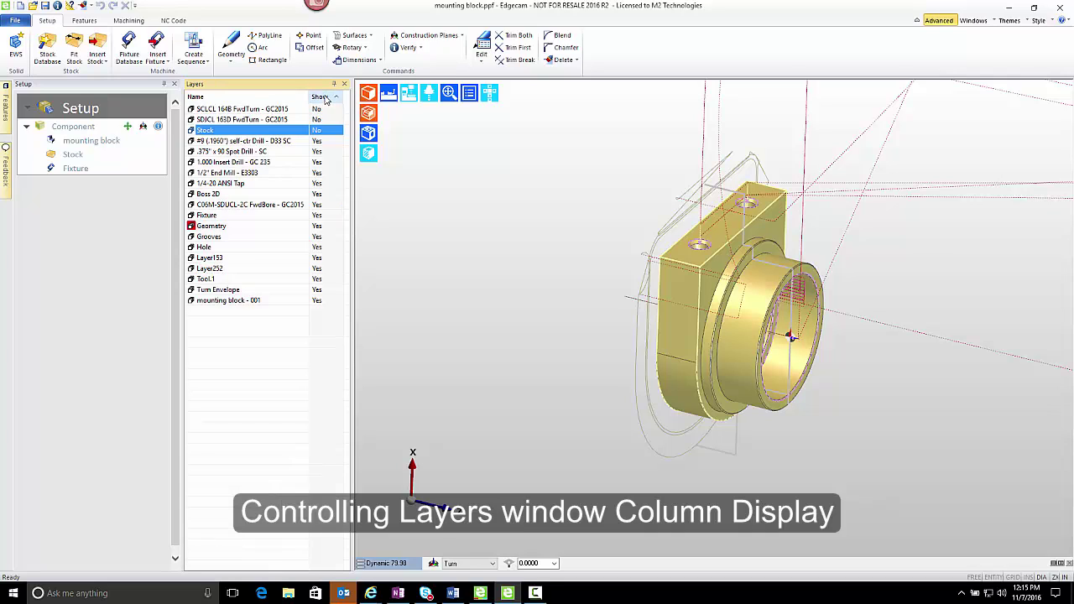
{"action": "left_click", "coordinate": [324, 98]}
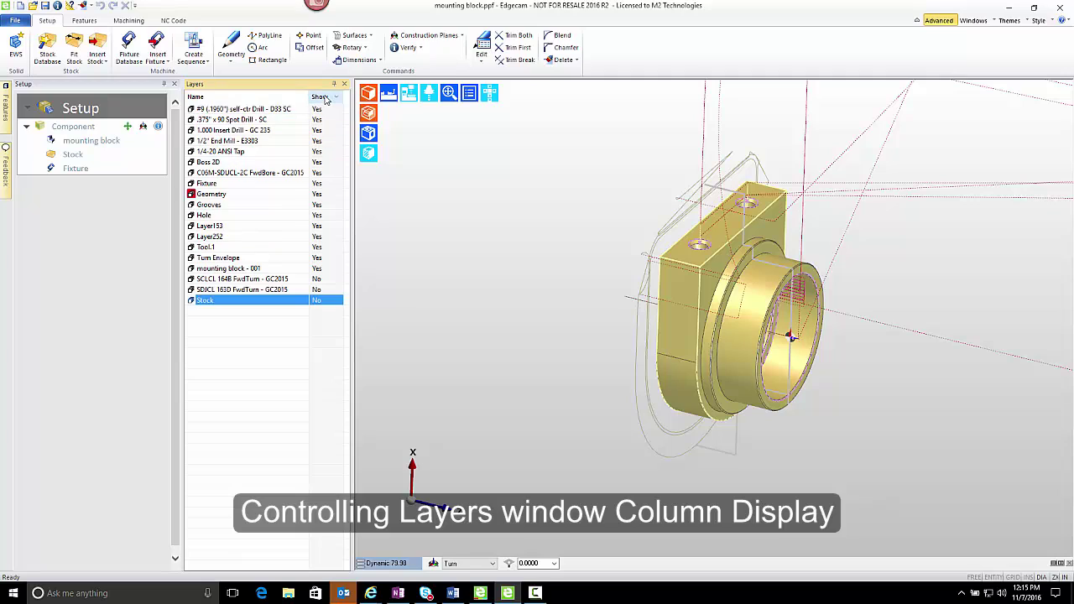
{"action": "left_click", "coordinate": [213, 103]}
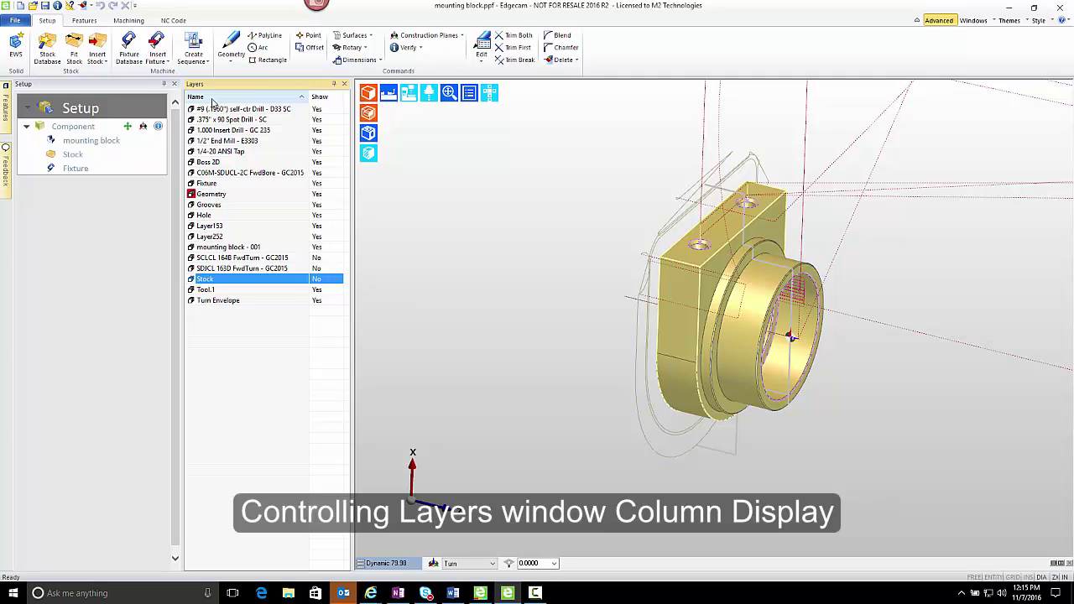
Step: Create a layer named 'New Layer' and bring up its context menu
{"action": "right_click", "coordinate": [249, 251]}
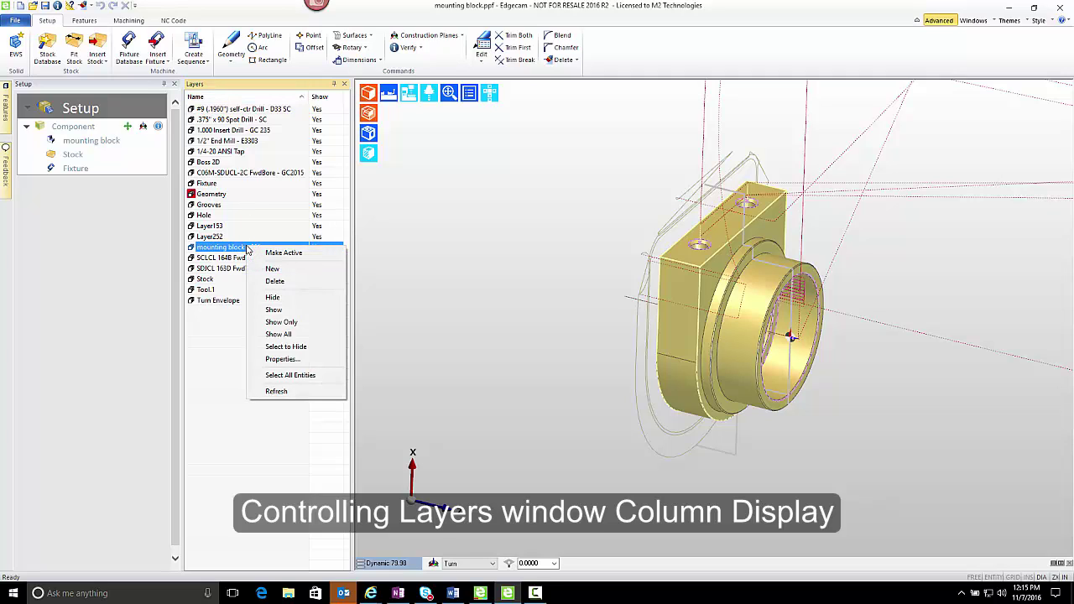
{"action": "left_click", "coordinate": [287, 272]}
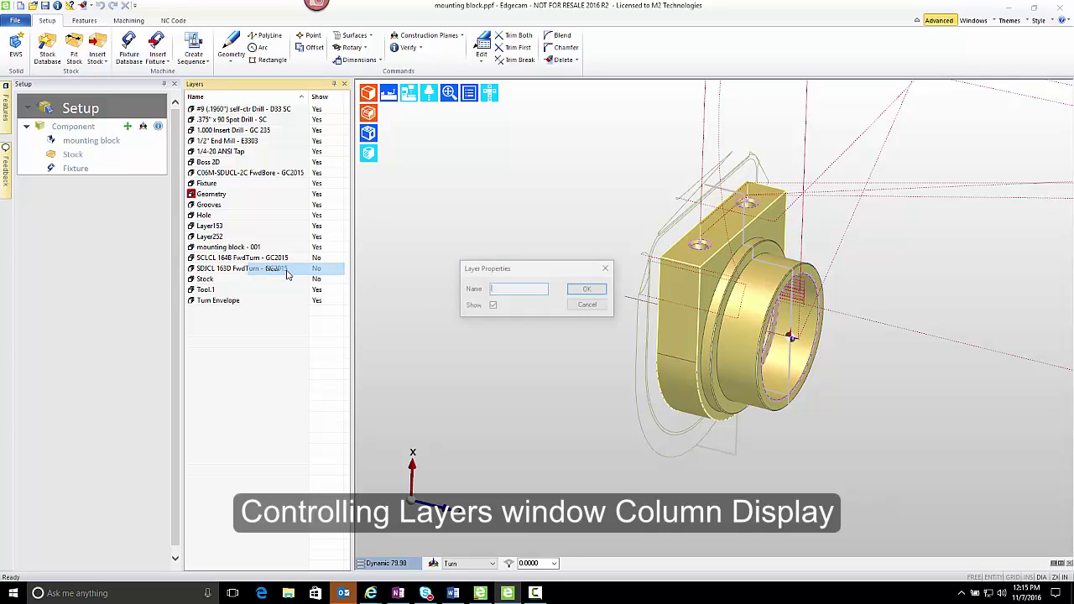
{"action": "type", "text": "New Layer"}
{"action": "key", "text": "Return"}
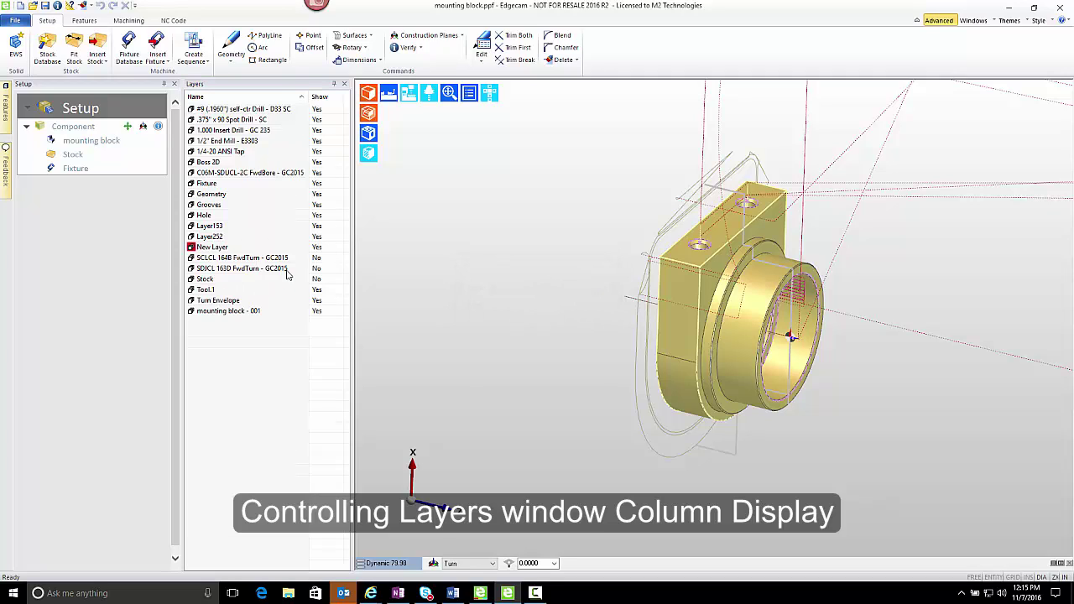
{"action": "right_click", "coordinate": [200, 253]}
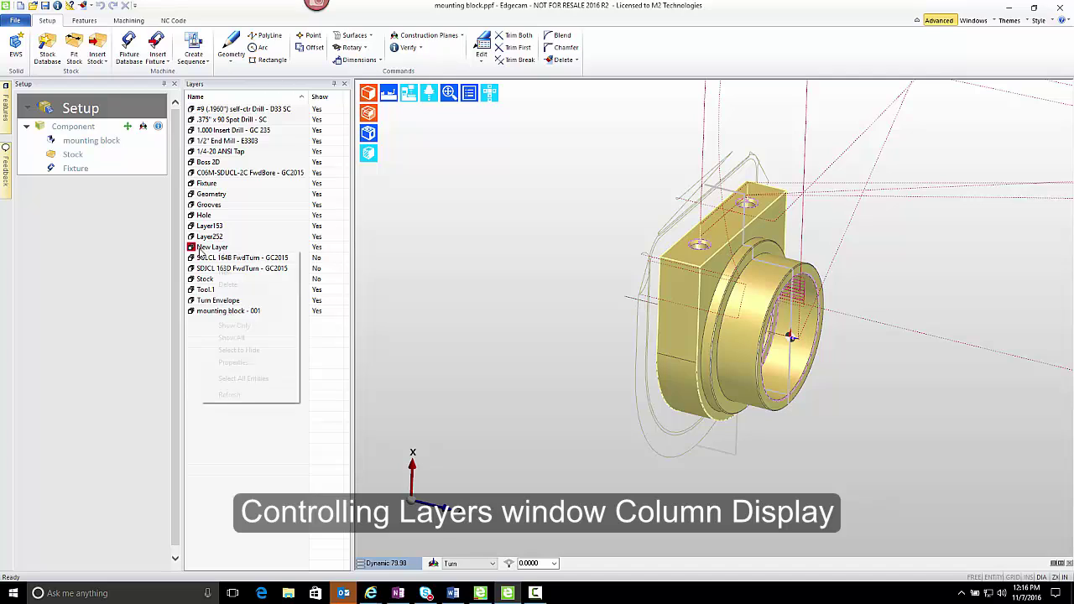
Step: Open New Layer's properties and accept the name New Layer with Show ticked
{"action": "left_click", "coordinate": [228, 363]}
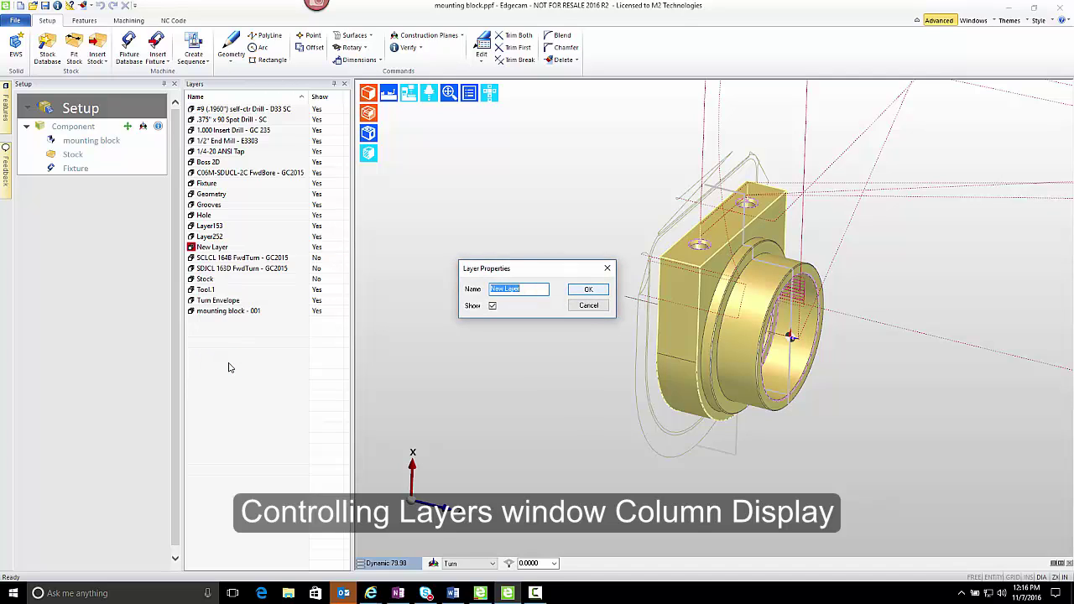
{"action": "left_click", "coordinate": [589, 290]}
{"action": "left_click", "coordinate": [591, 291]}
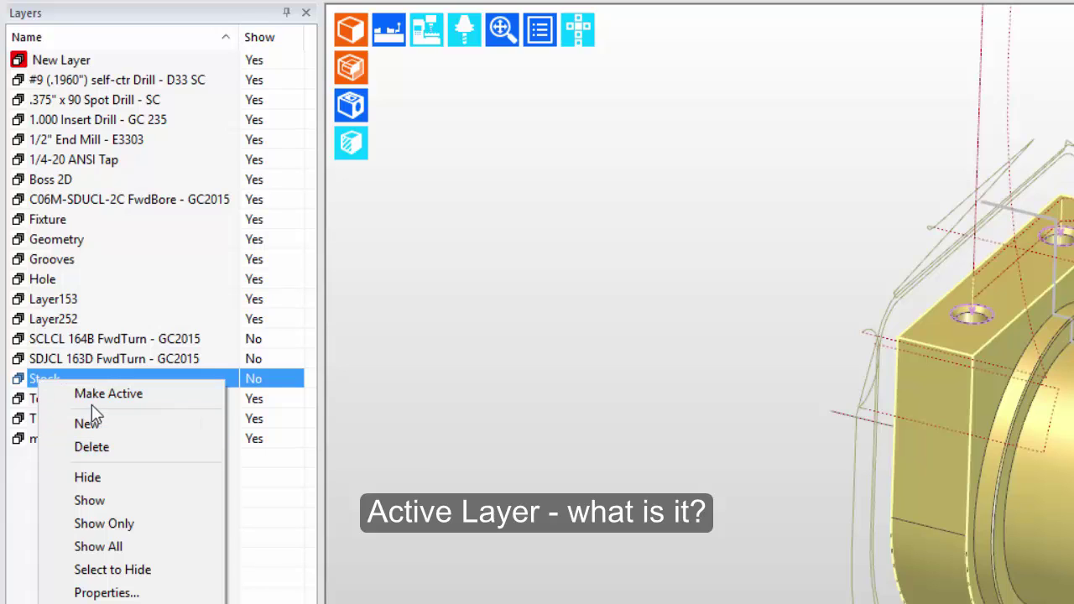
Step: Make Stock the active layer, set its Show to Yes, and switch to the side view
{"action": "left_click", "coordinate": [108, 394]}
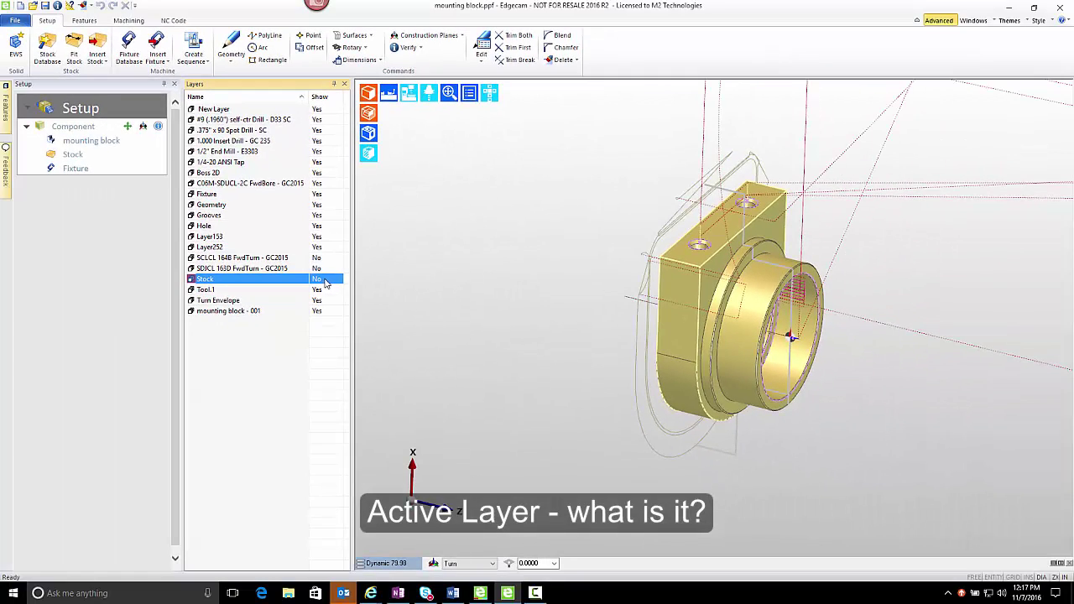
{"action": "left_click", "coordinate": [320, 283]}
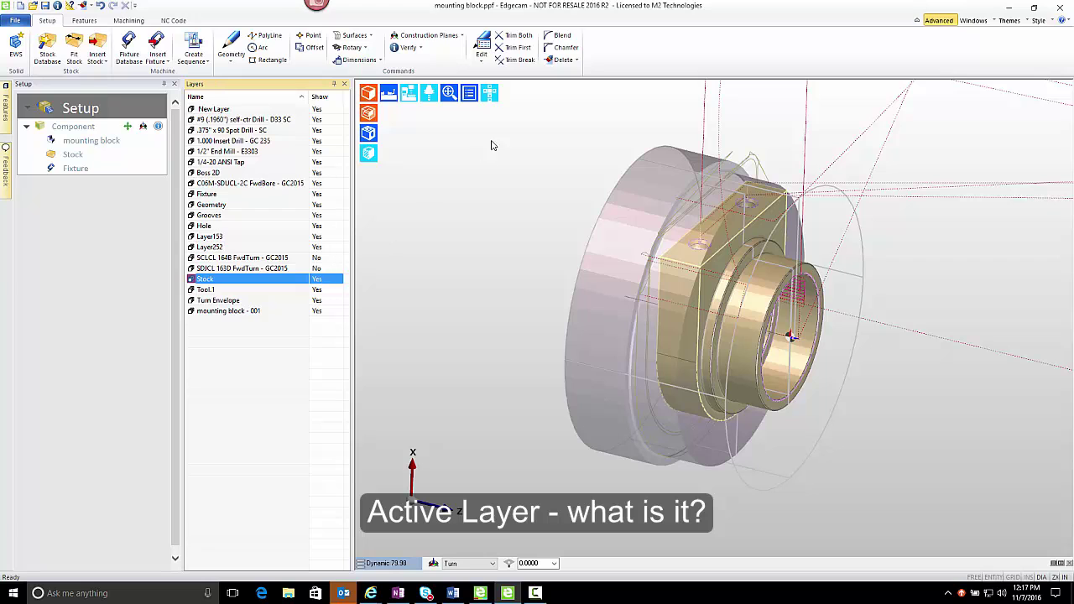
{"action": "left_click", "coordinate": [489, 92]}
{"action": "left_click", "coordinate": [471, 134]}
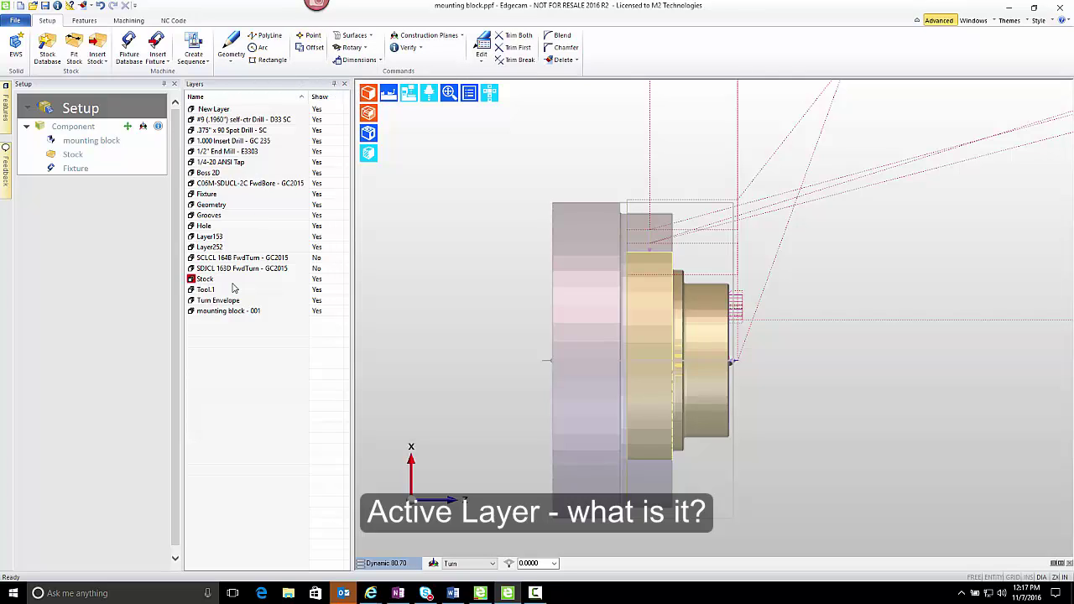
Step: Start the Point command from the Setup ribbon
{"action": "left_click", "coordinate": [309, 37]}
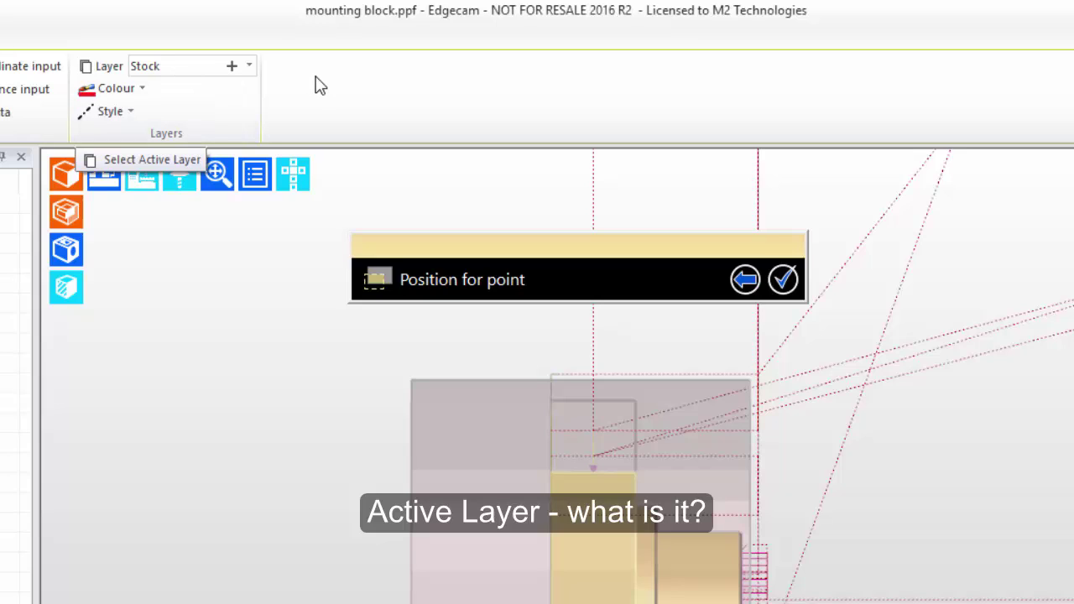
Step: In Picking Options, put new geometry on New Layer and colour it red
{"action": "left_click", "coordinate": [250, 67]}
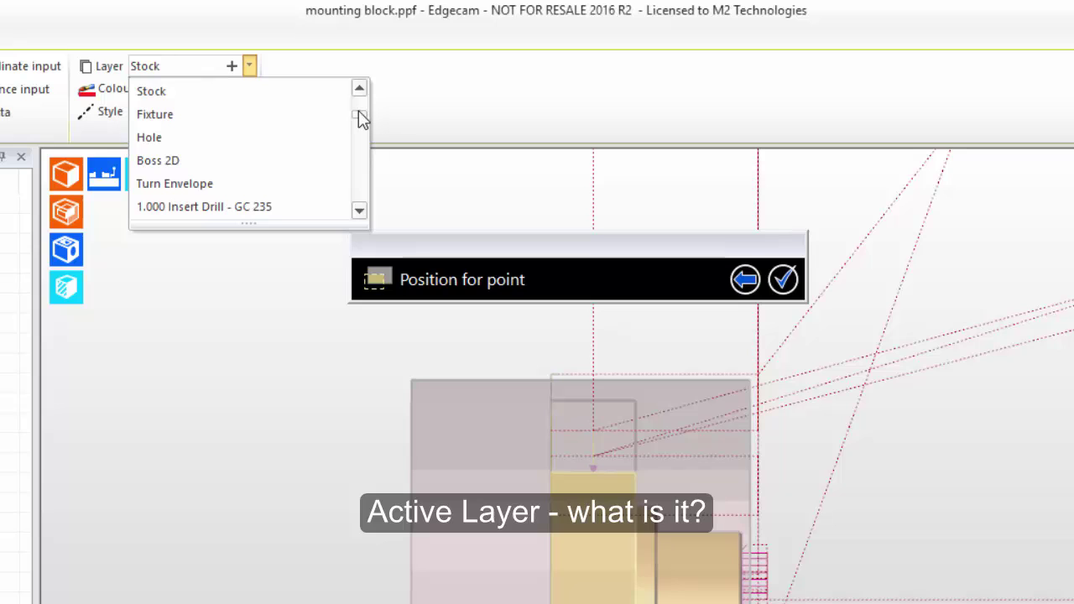
{"action": "left_click_drag", "start_coordinate": [358, 118], "coordinate": [359, 211]}
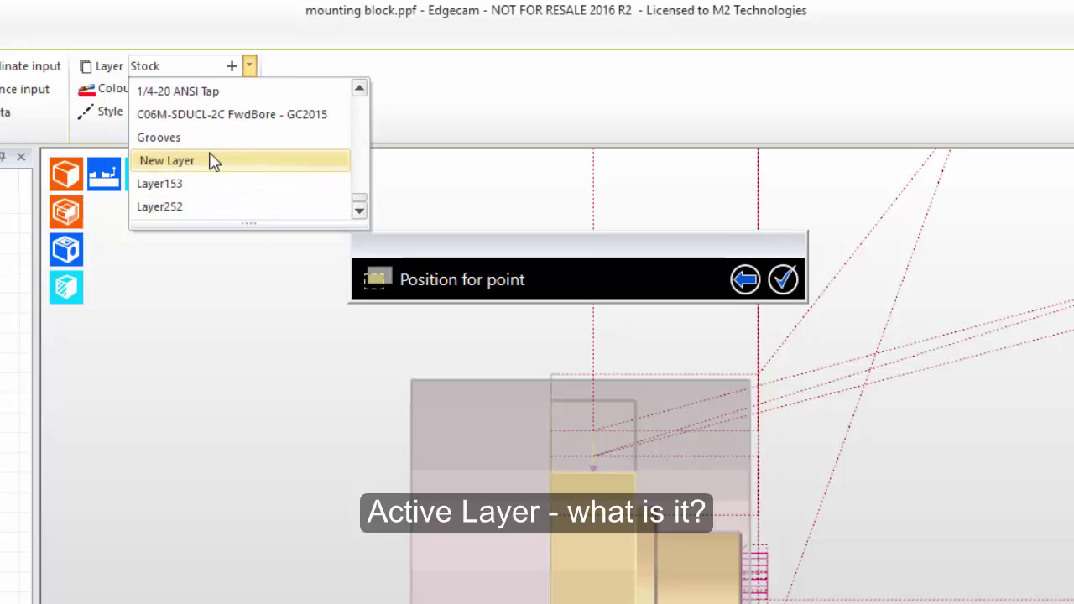
{"action": "left_click", "coordinate": [184, 161]}
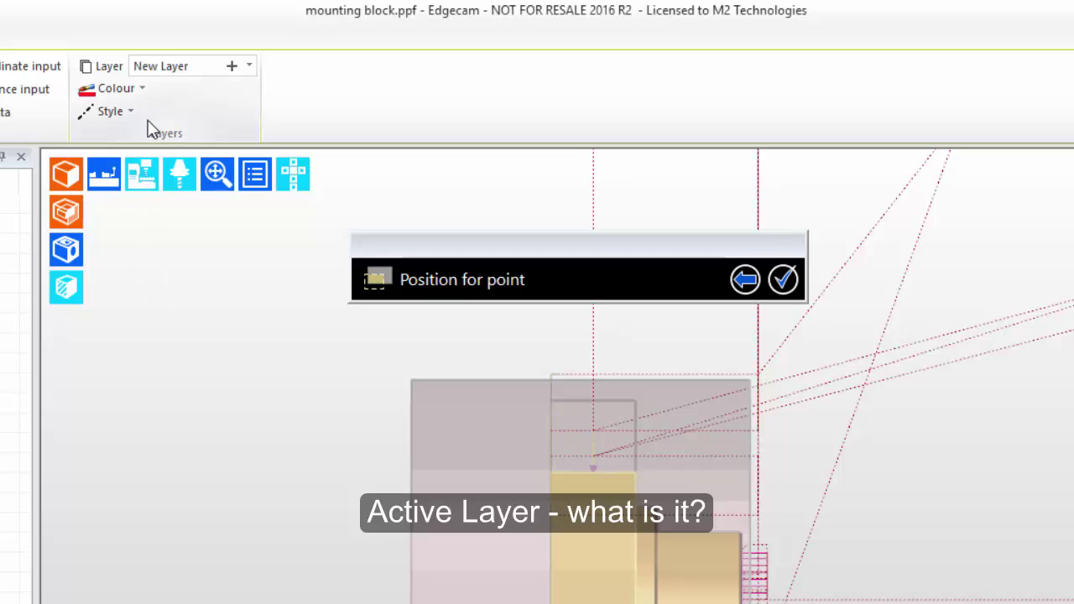
{"action": "left_click", "coordinate": [141, 89]}
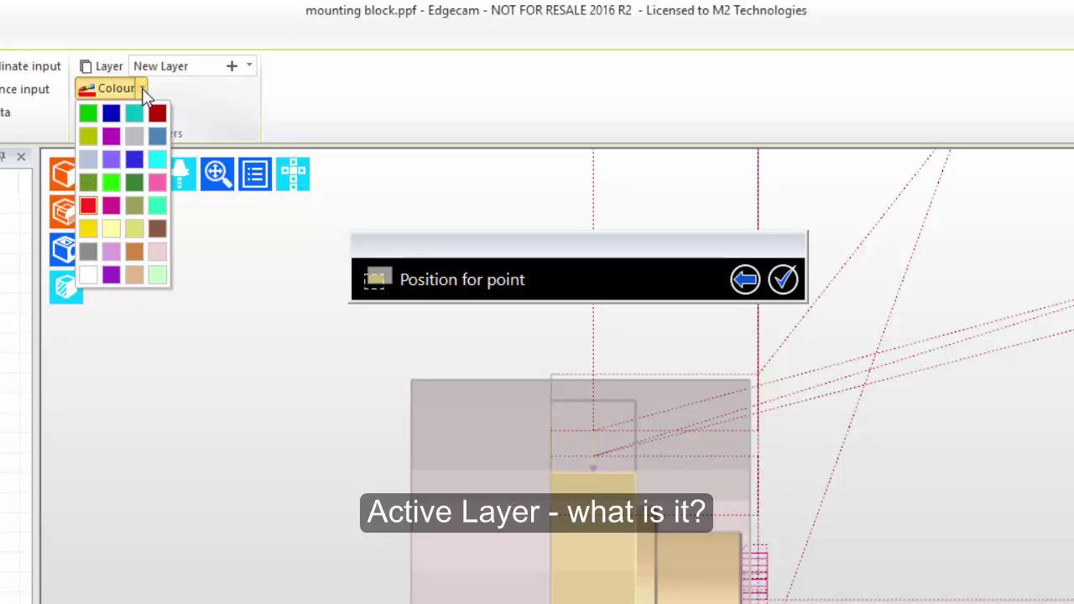
{"action": "left_click", "coordinate": [92, 210]}
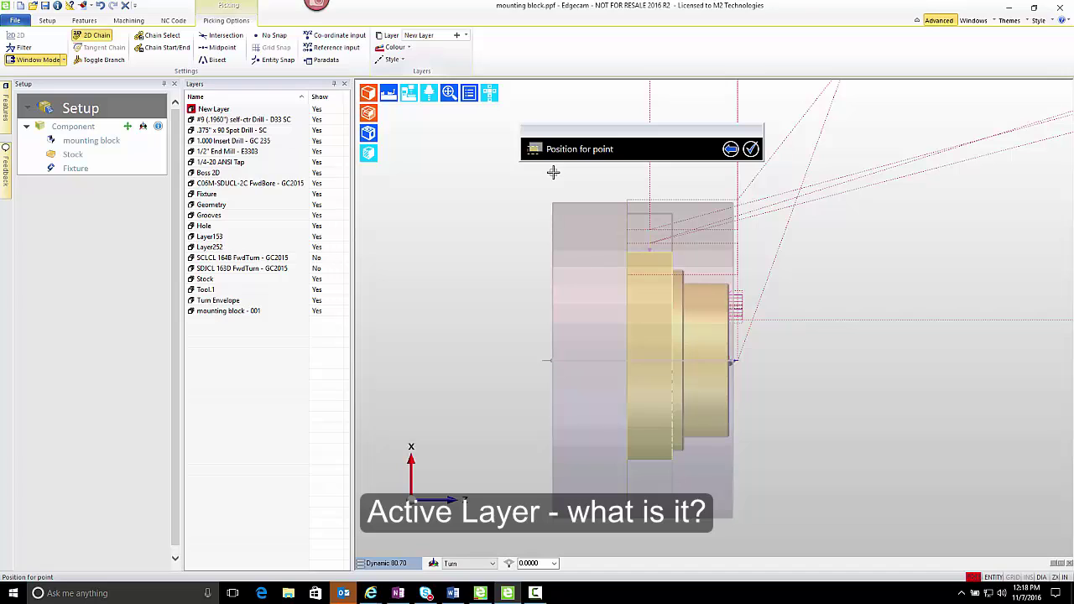
Step: Place a point at coordinates X5 Z1
{"action": "type", "text": "X5"}
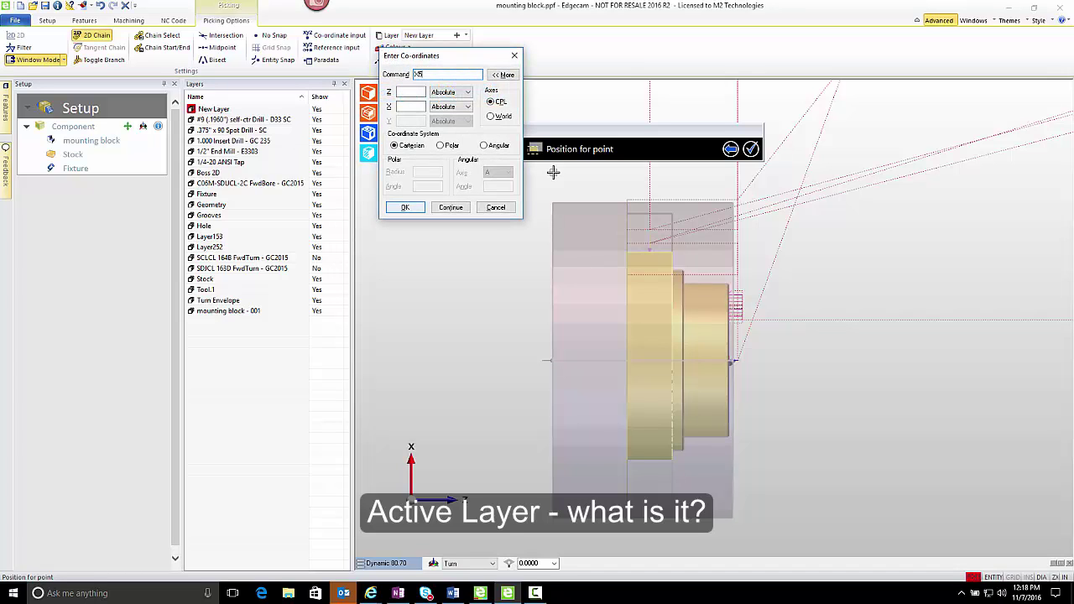
{"action": "type", "text": "Z1"}
{"action": "key", "text": "Return"}
{"action": "key", "text": "Escape"}
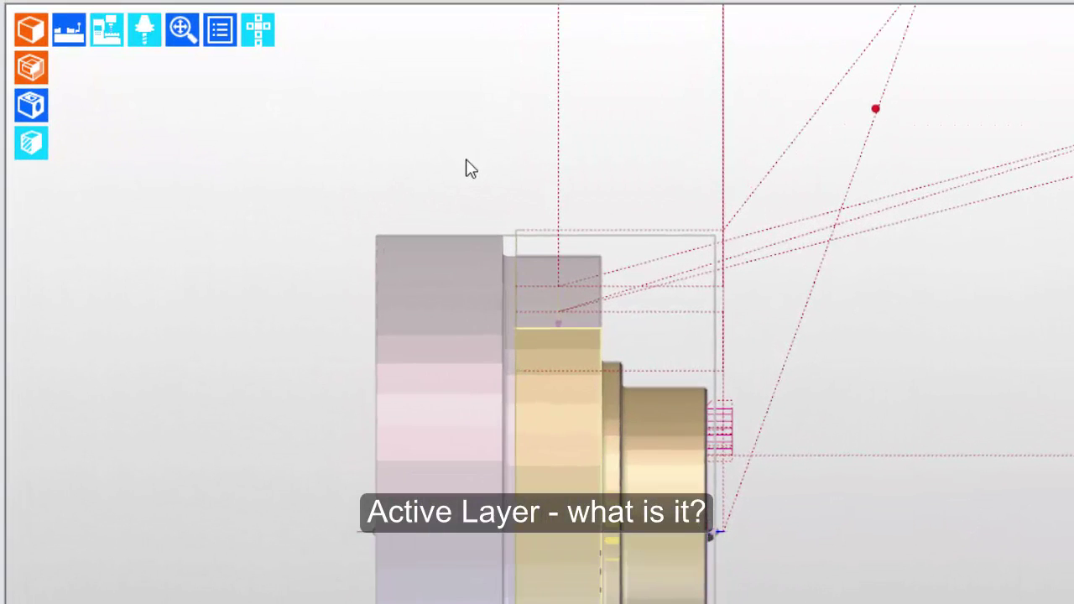
Step: Turn on Intellisnap entity information to confirm the point lies on New Layer
{"action": "right_click", "coordinate": [960, 115]}
{"action": "left_click", "coordinate": [1021, 125]}
{"action": "mouse_move", "coordinate": [878, 114]}
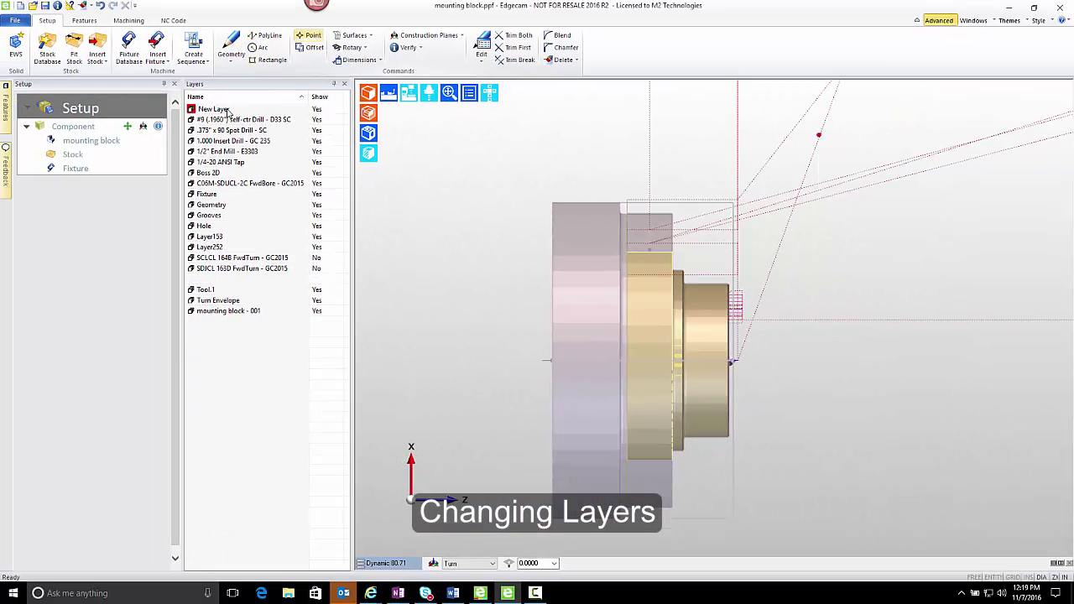
Step: Rename New Layer to 'Approach Points' through its layer properties
{"action": "right_click", "coordinate": [228, 110]}
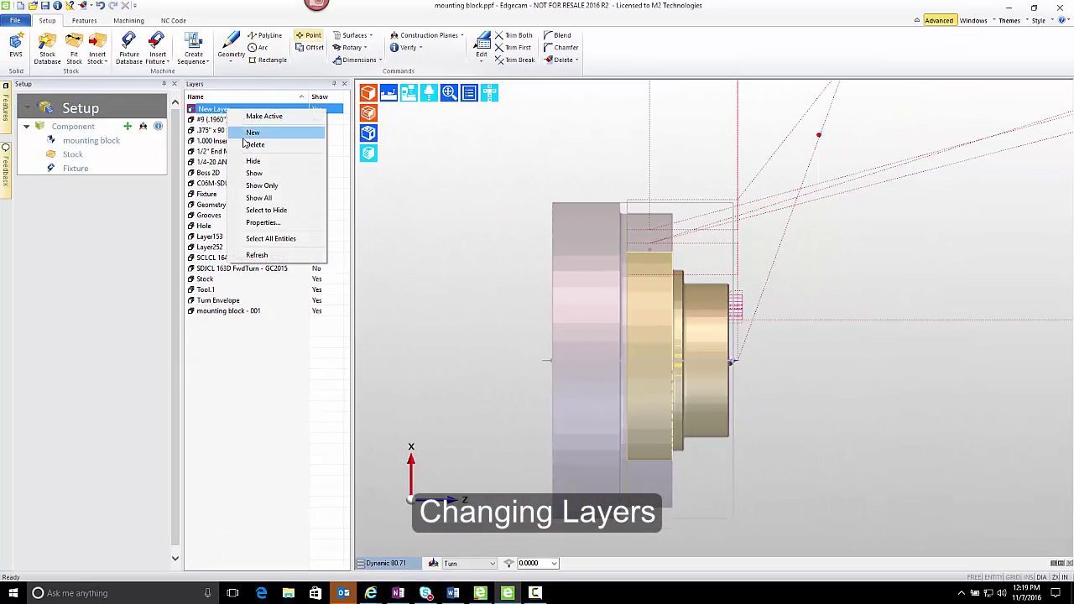
{"action": "left_click", "coordinate": [262, 225]}
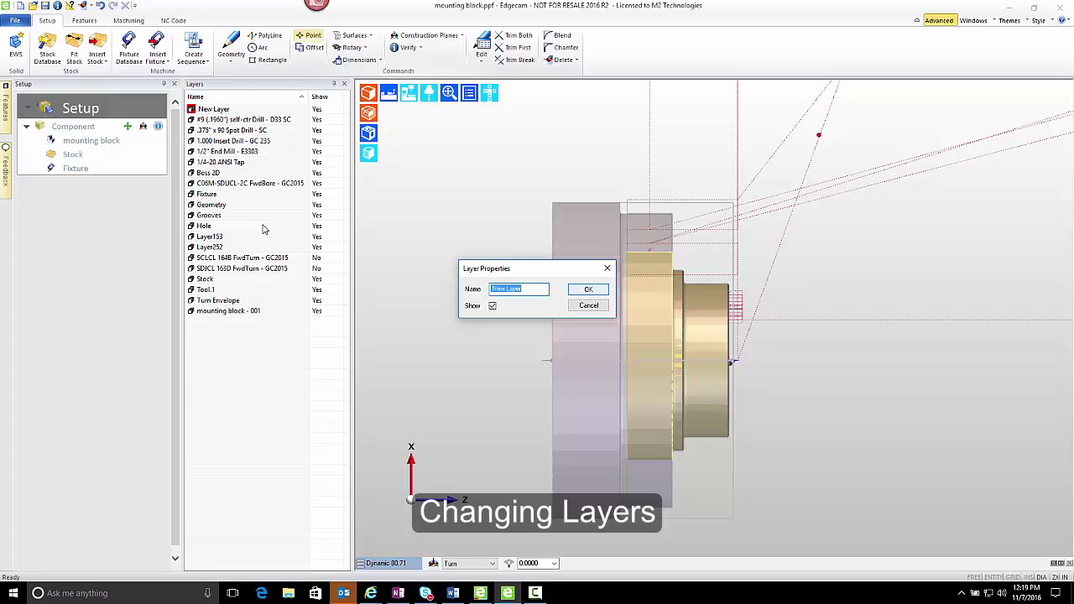
{"action": "key", "text": "BackSpace"}
{"action": "type", "text": "Approach Points"}
{"action": "key", "text": "Return"}
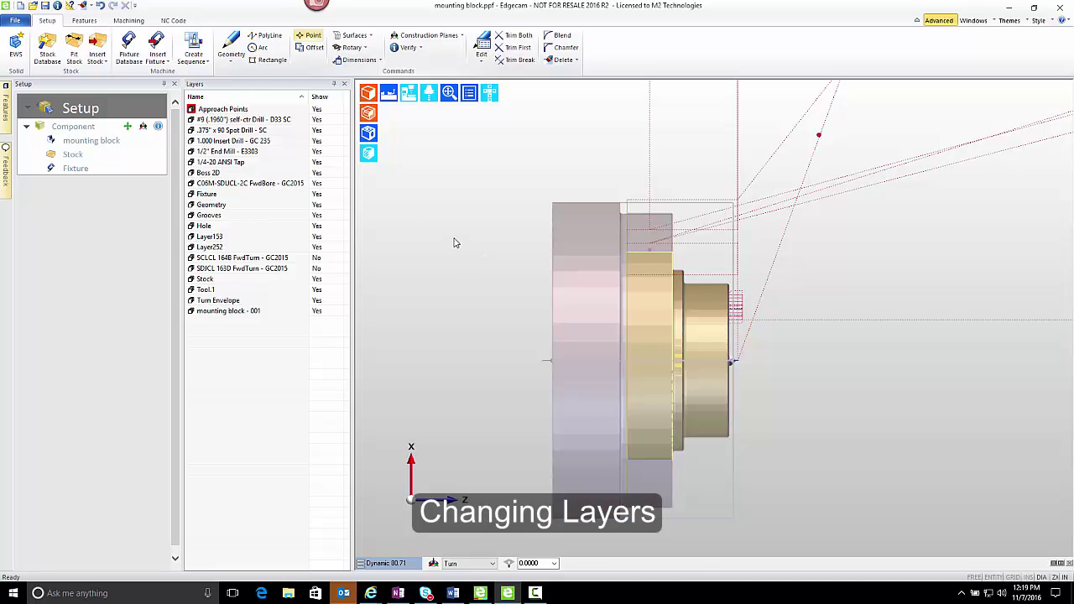
Step: Toggle the Approach Points layer's Show setting off and on, leaving it shown
{"action": "left_click", "coordinate": [318, 113]}
{"action": "left_click", "coordinate": [317, 112]}
{"action": "left_click", "coordinate": [317, 113]}
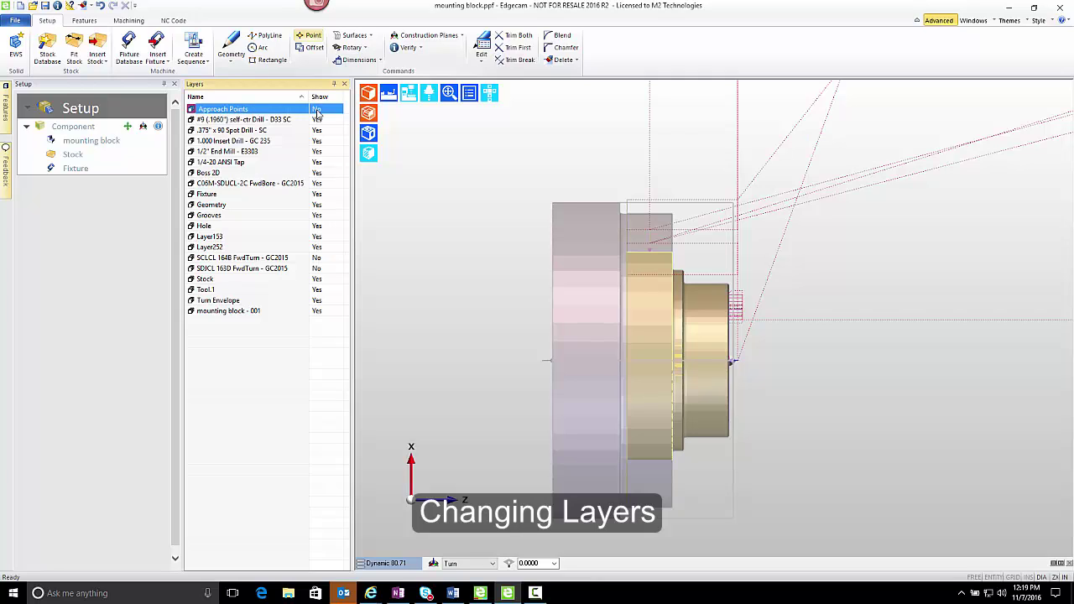
{"action": "left_click", "coordinate": [317, 113]}
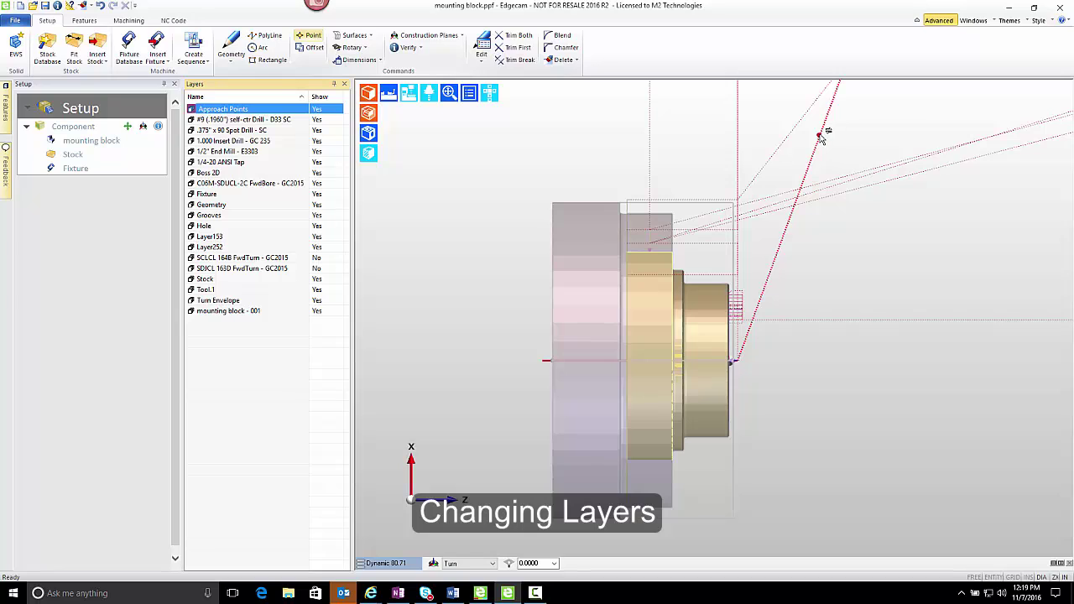
Step: Change the approach point's layer to a new layer named 'Try This'
{"action": "mouse_move", "coordinate": [821, 137]}
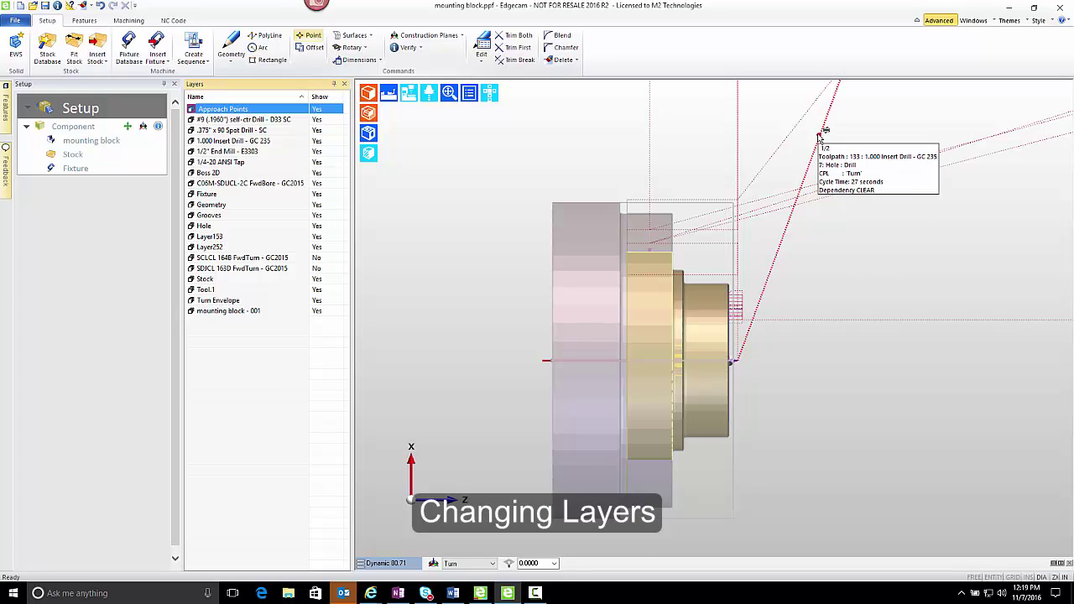
{"action": "scroll", "coordinate": [821, 138], "scroll_direction": "up", "scroll_amount": 2}
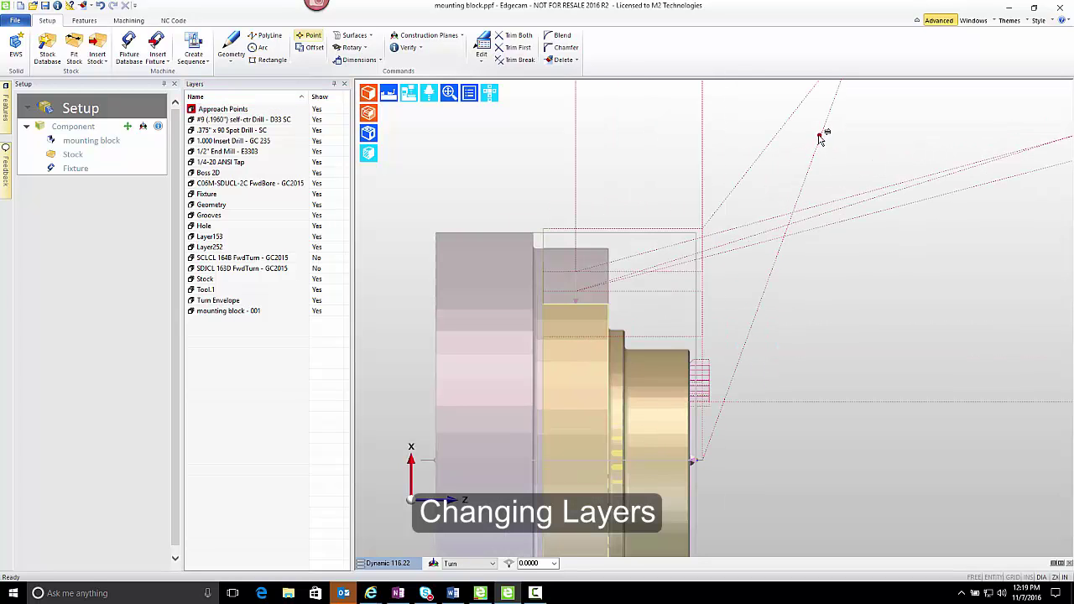
{"action": "double_click", "coordinate": [821, 138]}
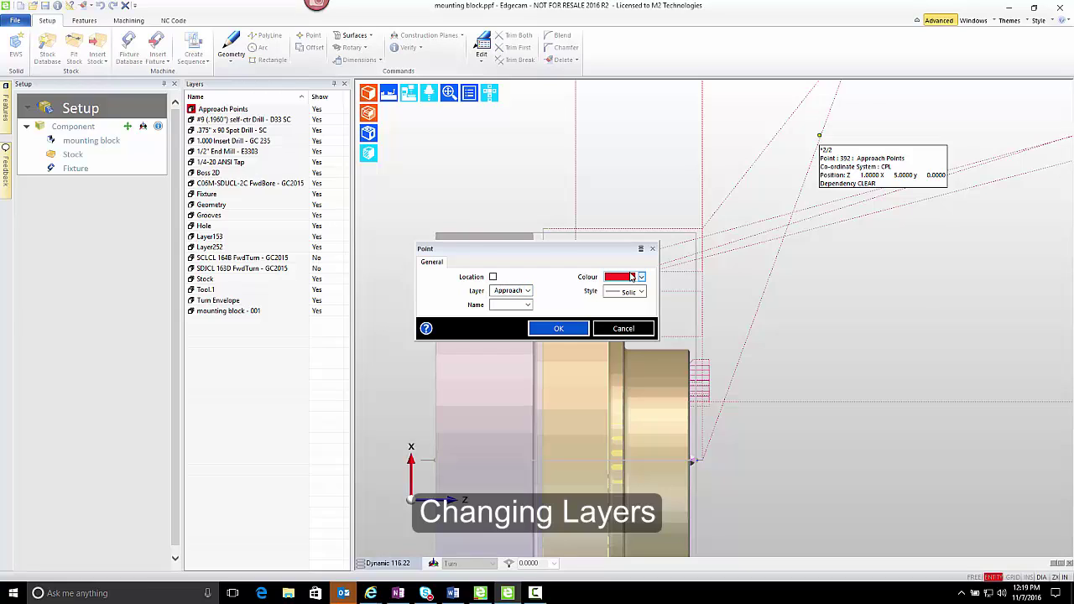
{"action": "left_click", "coordinate": [513, 291]}
{"action": "type", "text": "Try This"}
{"action": "left_click", "coordinate": [559, 329]}
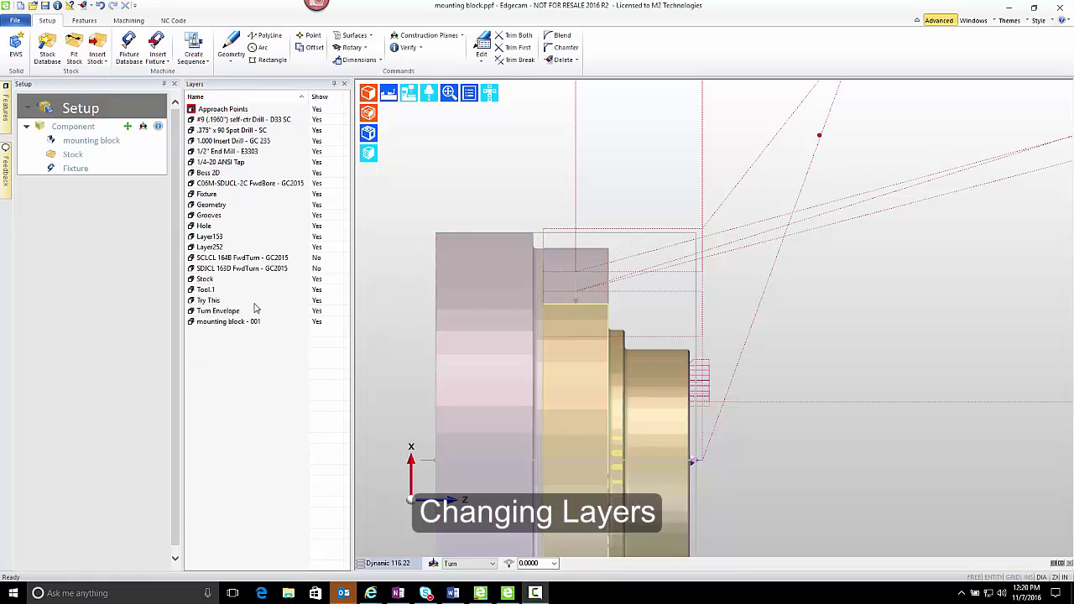
Step: Toggle the Try This layer hidden and shown twice, ending with it shown
{"action": "left_click", "coordinate": [319, 304]}
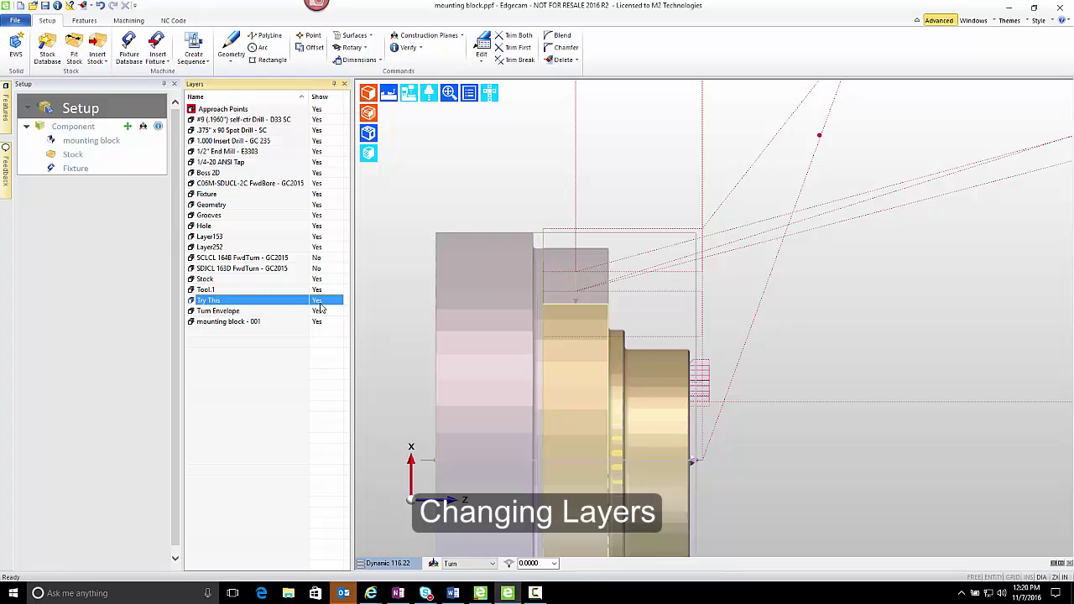
{"action": "left_click", "coordinate": [321, 303]}
{"action": "left_click", "coordinate": [320, 304]}
{"action": "left_click", "coordinate": [321, 304]}
{"action": "left_click", "coordinate": [321, 303]}
Step: Use Change Attributes on the selected point to set its layer to Approach Points
{"action": "left_click", "coordinate": [481, 57]}
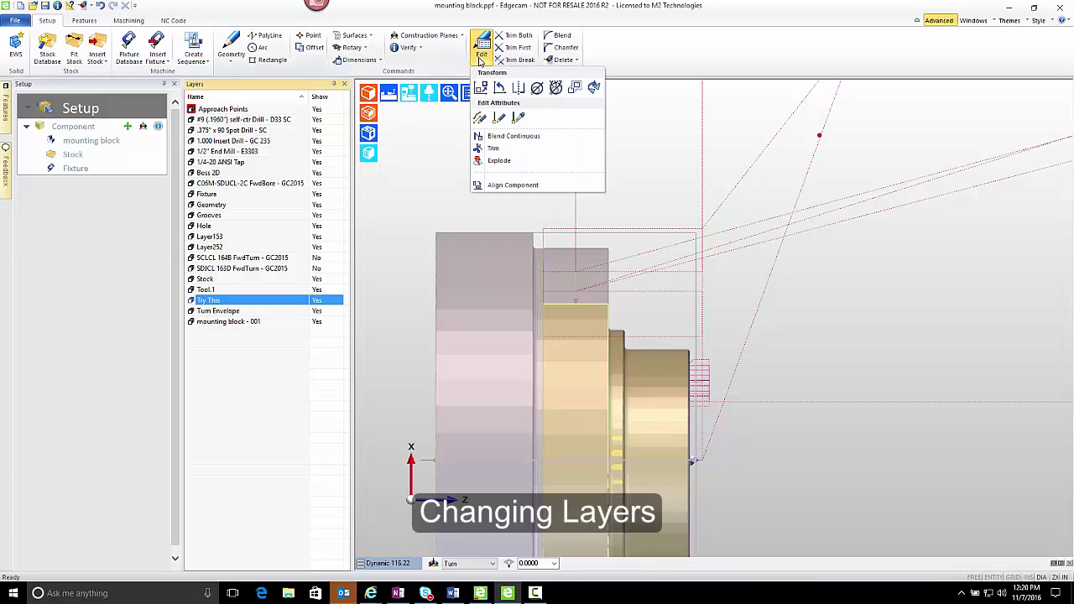
{"action": "left_click", "coordinate": [481, 119]}
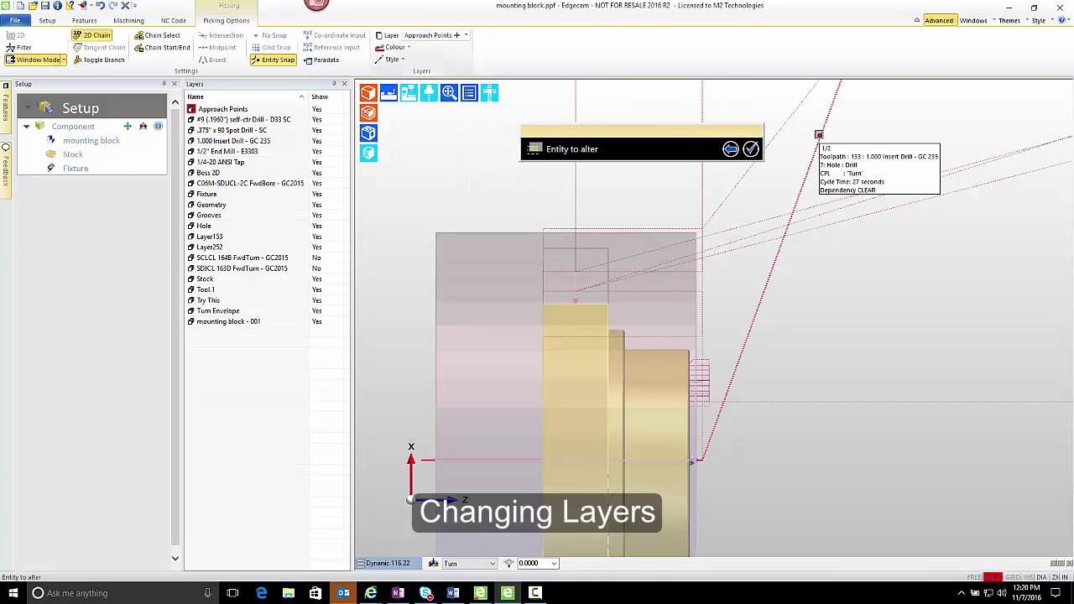
{"action": "left_click_drag", "start_coordinate": [805, 124], "coordinate": [975, 358]}
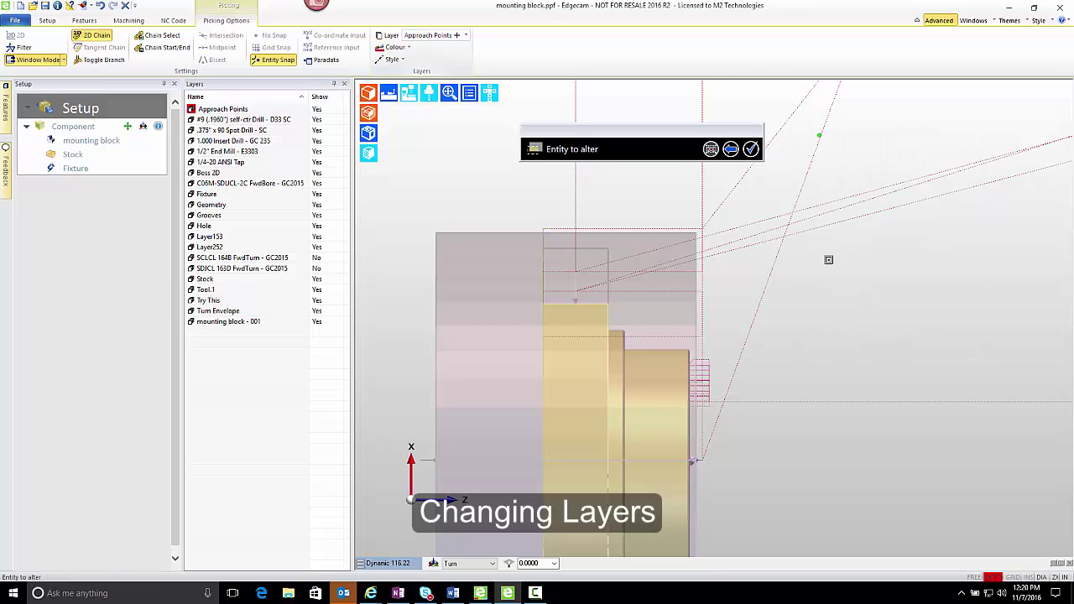
{"action": "left_click", "coordinate": [752, 149]}
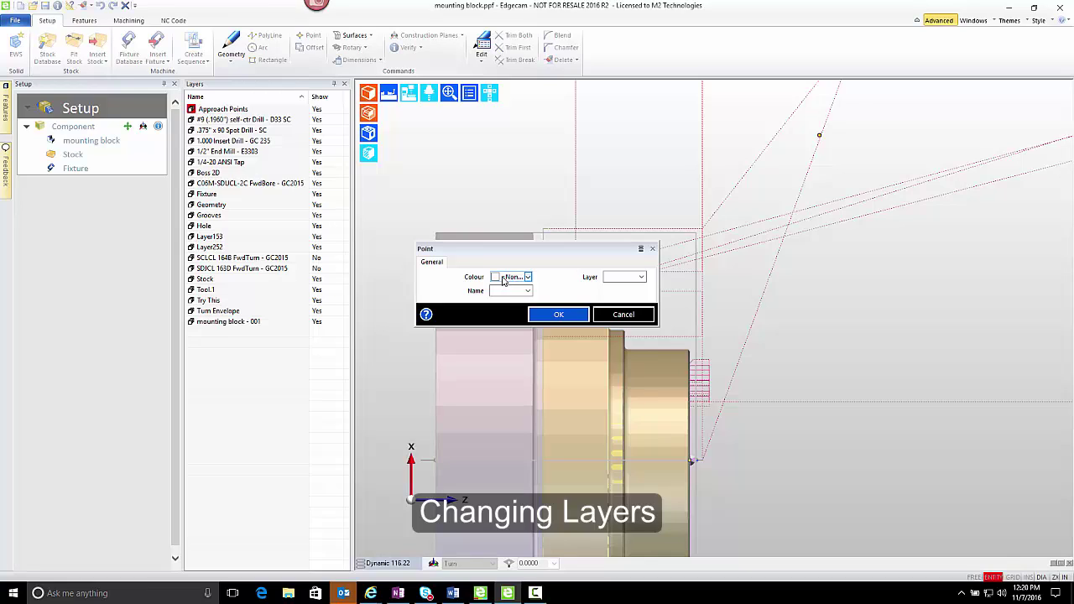
{"action": "left_click", "coordinate": [610, 278]}
{"action": "left_click", "coordinate": [642, 278]}
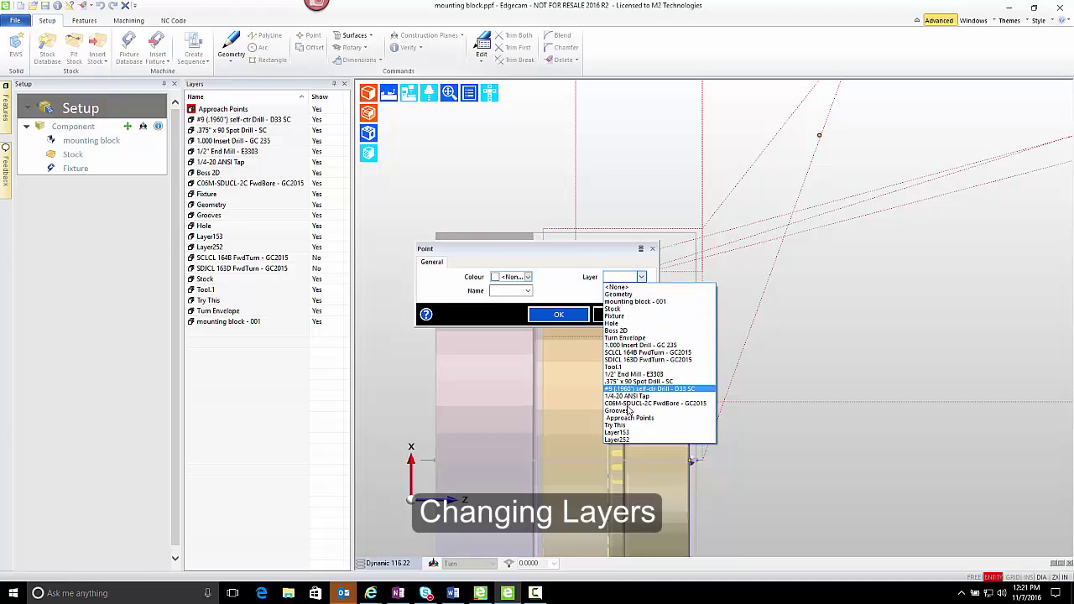
{"action": "left_click", "coordinate": [629, 418]}
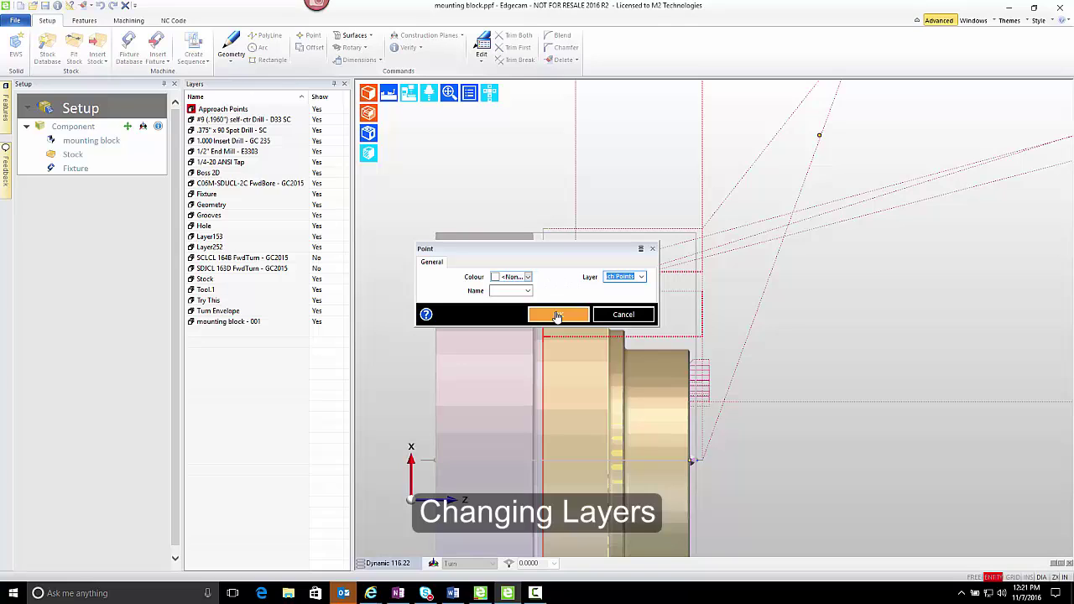
{"action": "left_click", "coordinate": [558, 314]}
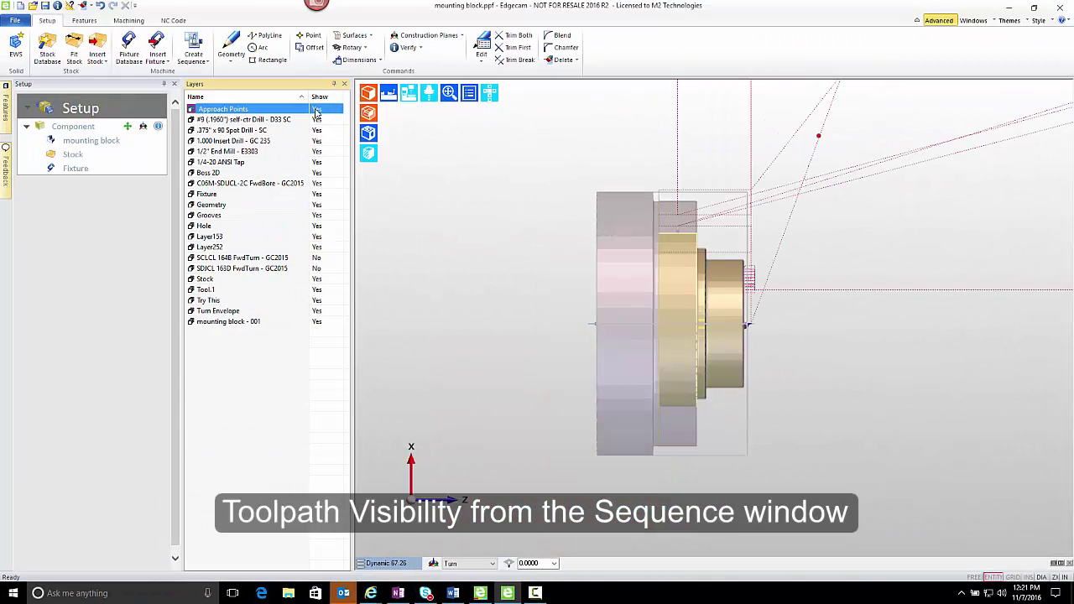
Step: In the Sequence window, hide and then re-show the T1 Turning Tool toolpaths
{"action": "left_click", "coordinate": [130, 21]}
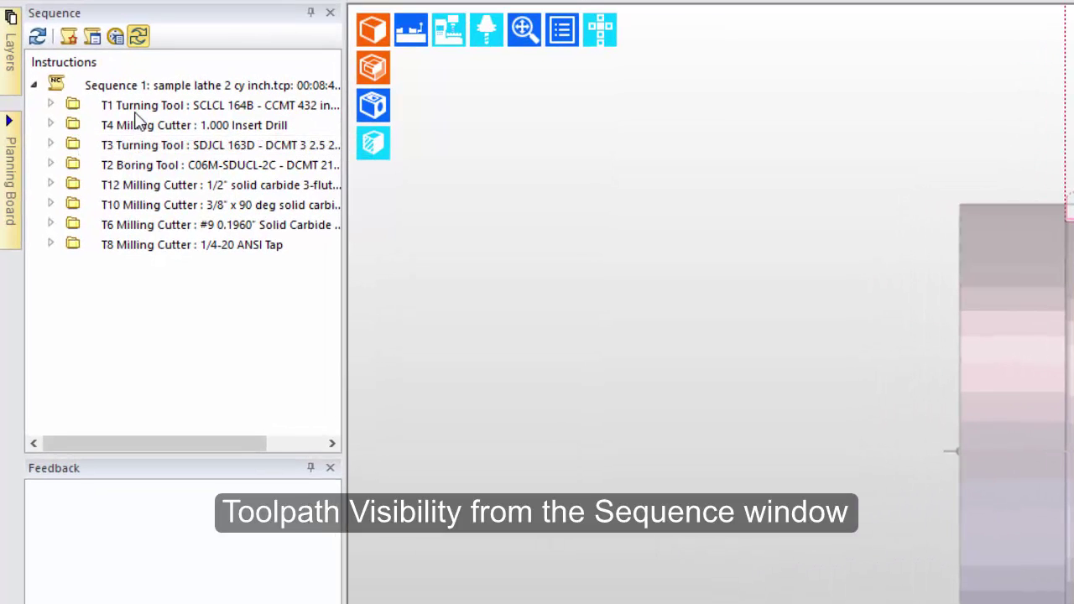
{"action": "right_click", "coordinate": [137, 110]}
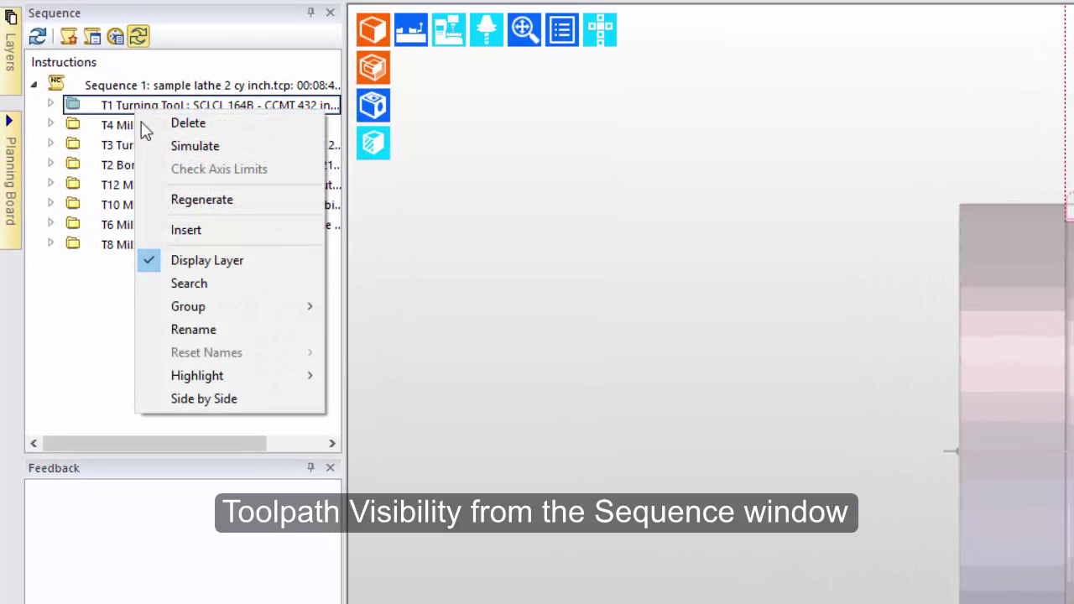
{"action": "left_click", "coordinate": [170, 264]}
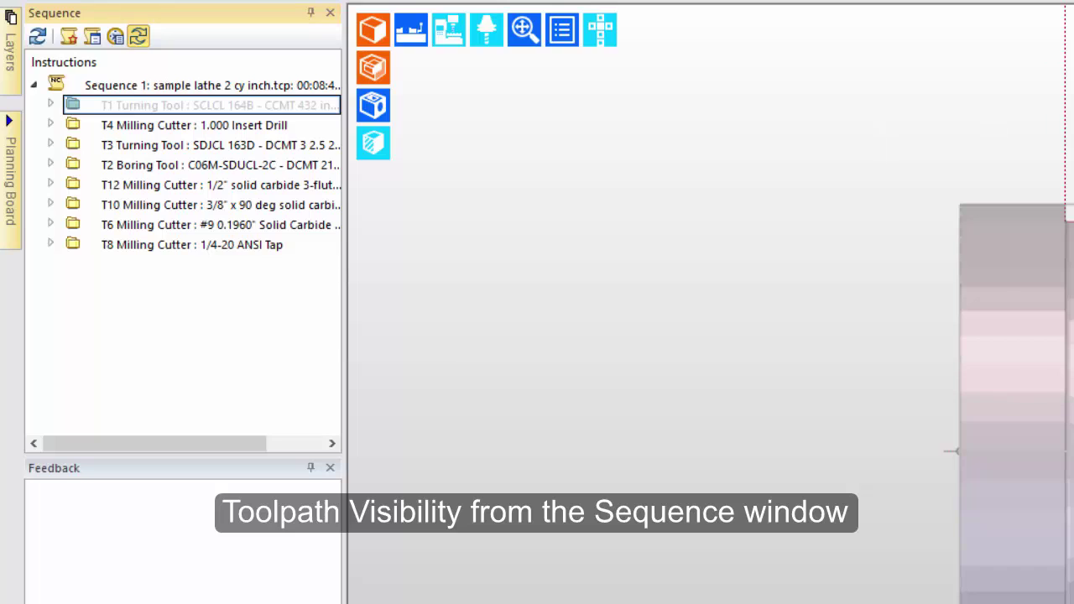
{"action": "right_click", "coordinate": [156, 108]}
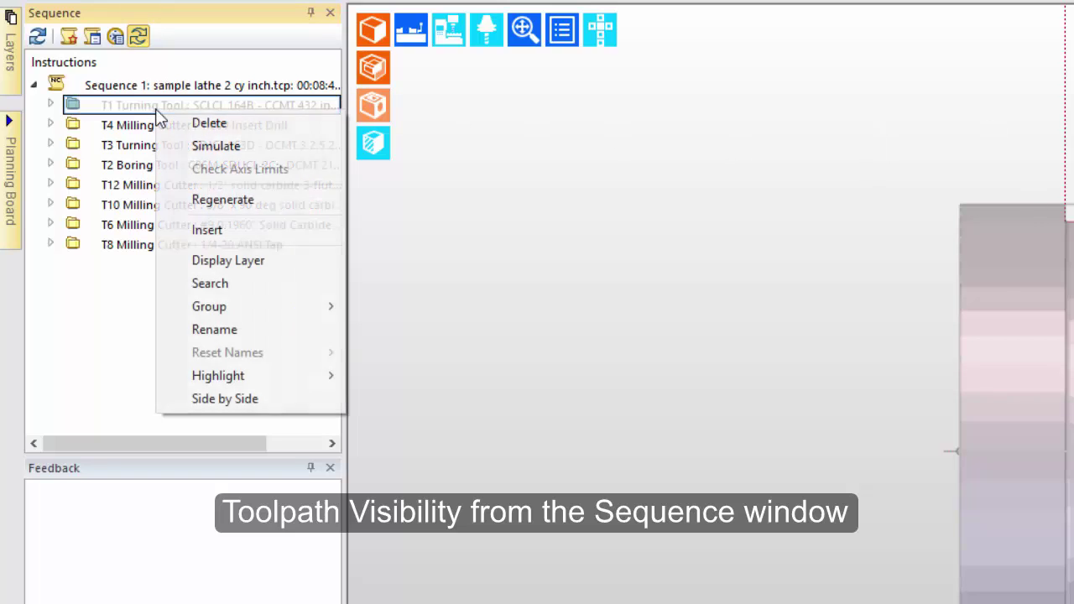
{"action": "left_click", "coordinate": [211, 262]}
Step: Change the sequence grouping to list operations as a flat numbered sequence
{"action": "right_click", "coordinate": [210, 184]}
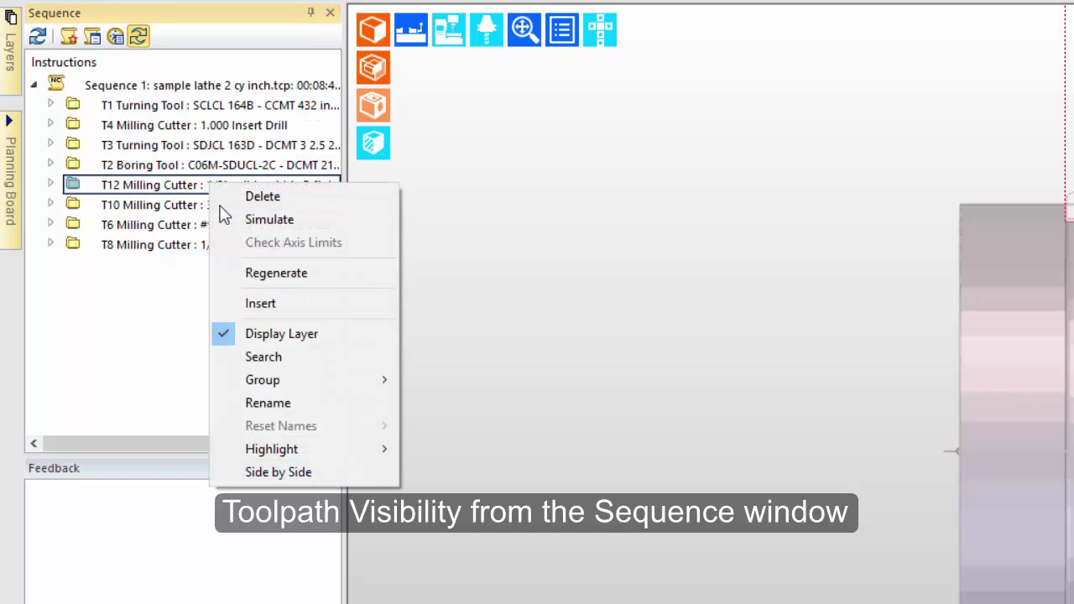
{"action": "mouse_move", "coordinate": [262, 378]}
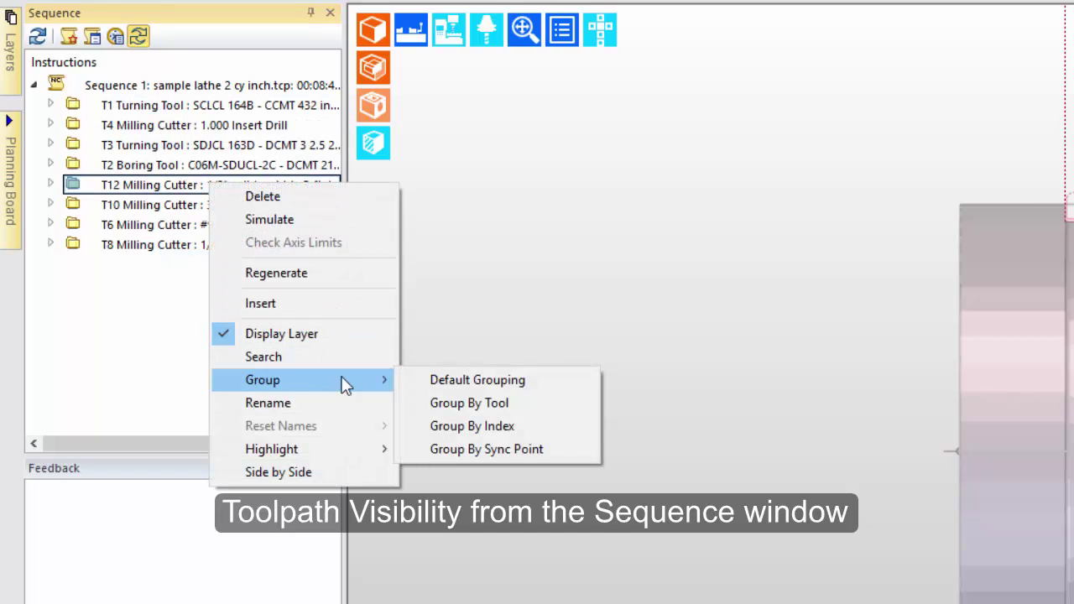
{"action": "left_click", "coordinate": [469, 385]}
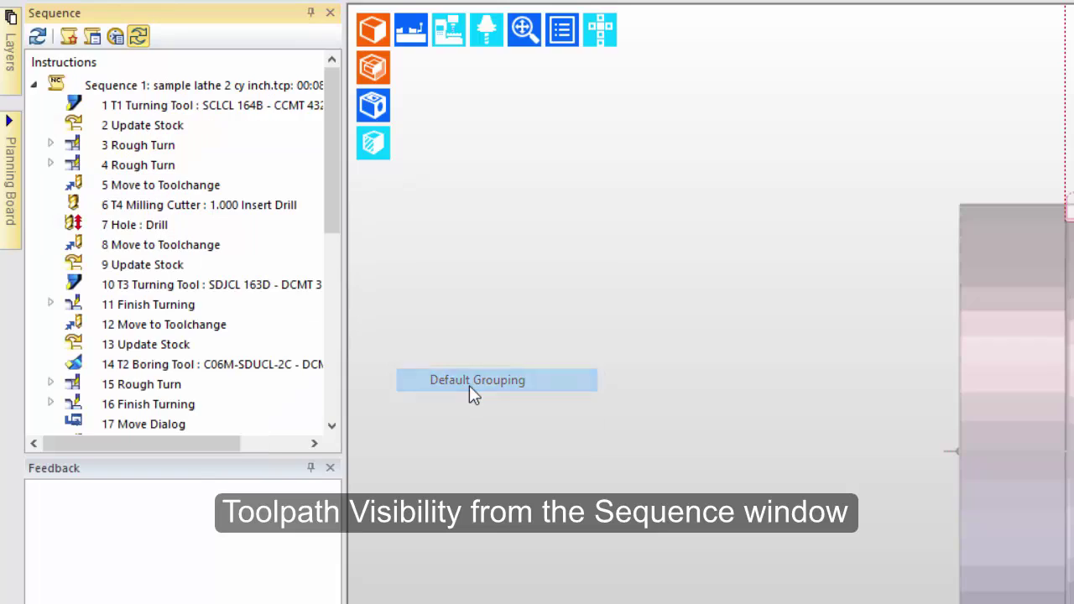
Step: Toggle the first T1 operation's display layer off and back on
{"action": "right_click", "coordinate": [139, 112]}
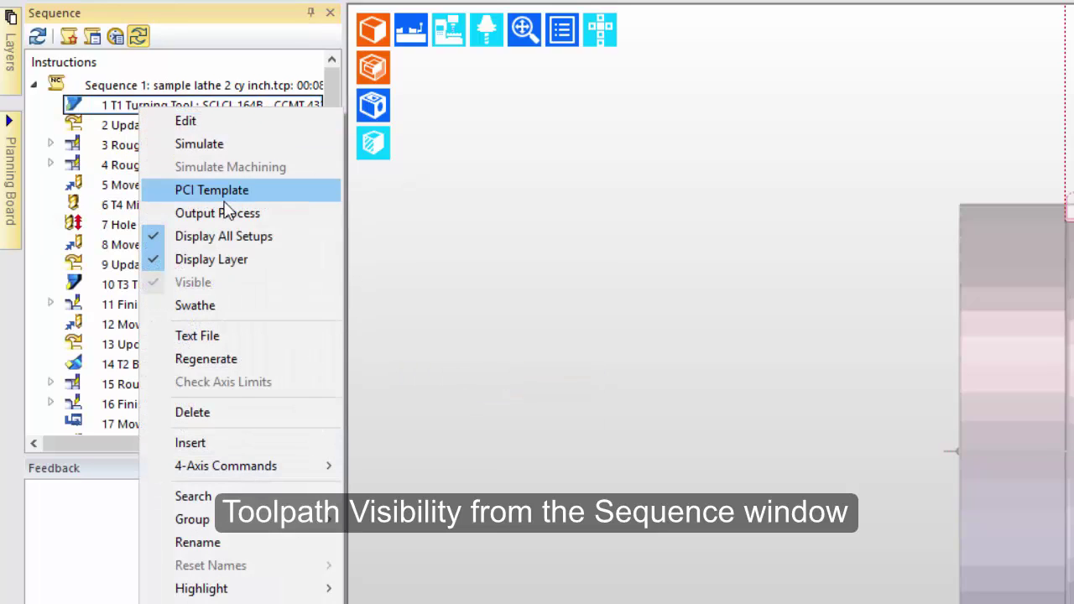
{"action": "left_click", "coordinate": [228, 260]}
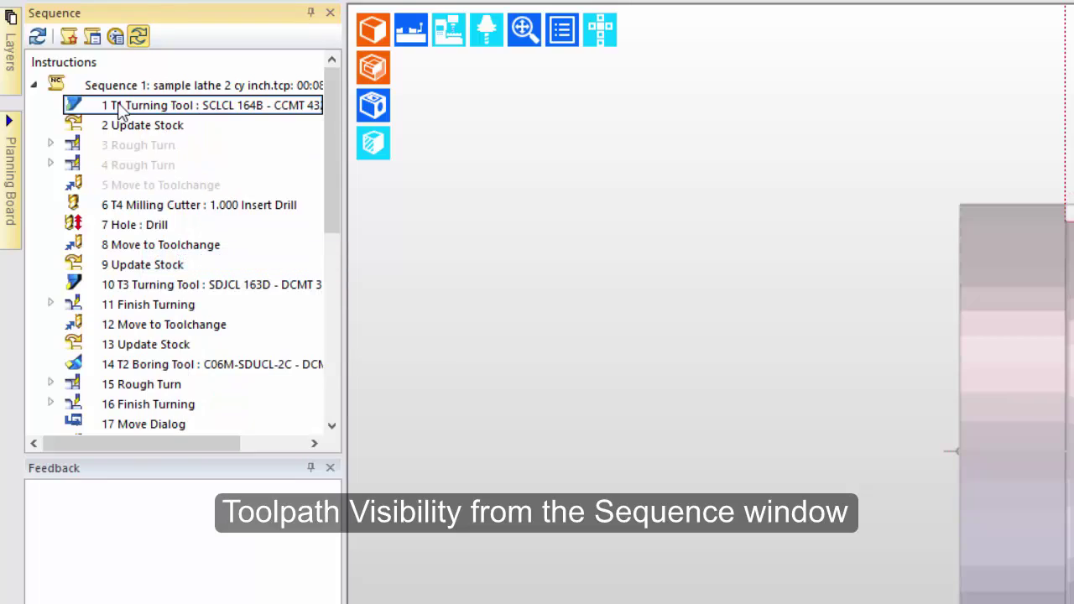
{"action": "right_click", "coordinate": [121, 109]}
{"action": "left_click", "coordinate": [147, 251]}
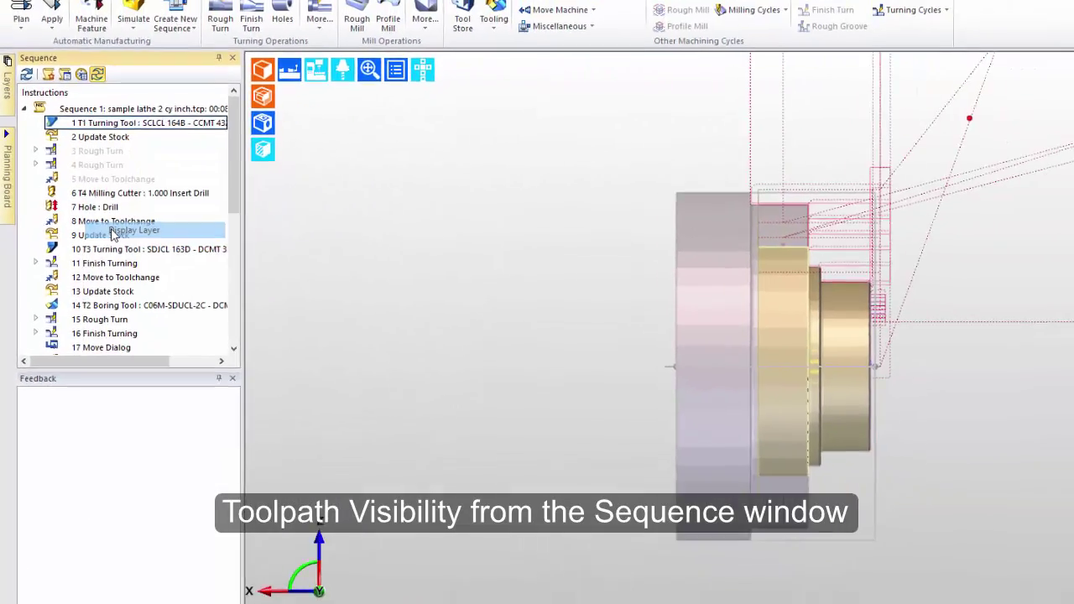
{"action": "right_click", "coordinate": [148, 208]}
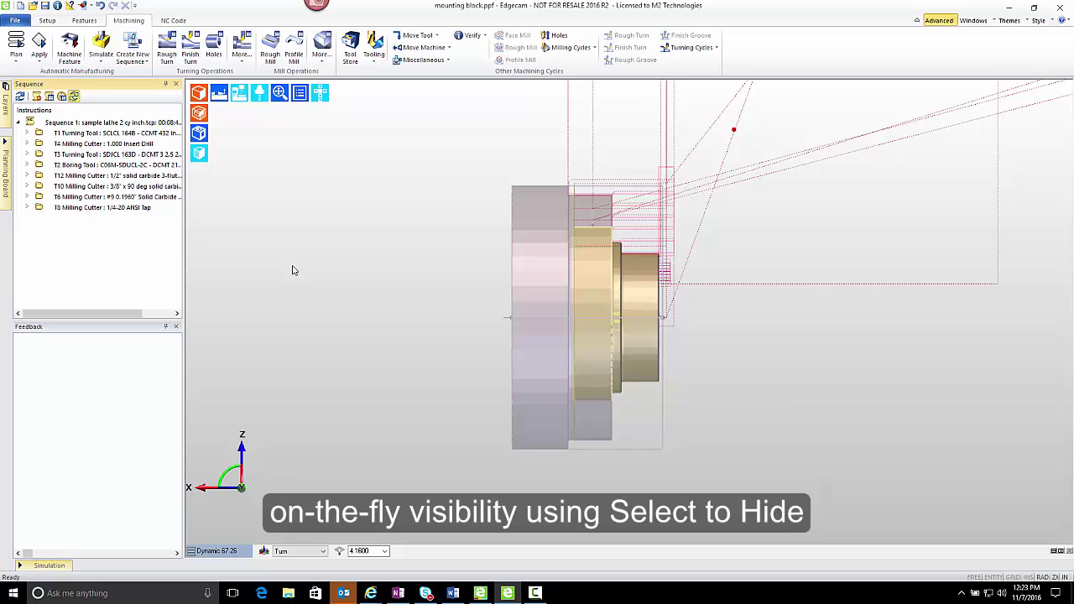
Step: Hide the approach point's layer via Select to Hide, then widen the Layers panel to check Show
{"action": "mouse_move", "coordinate": [6, 113]}
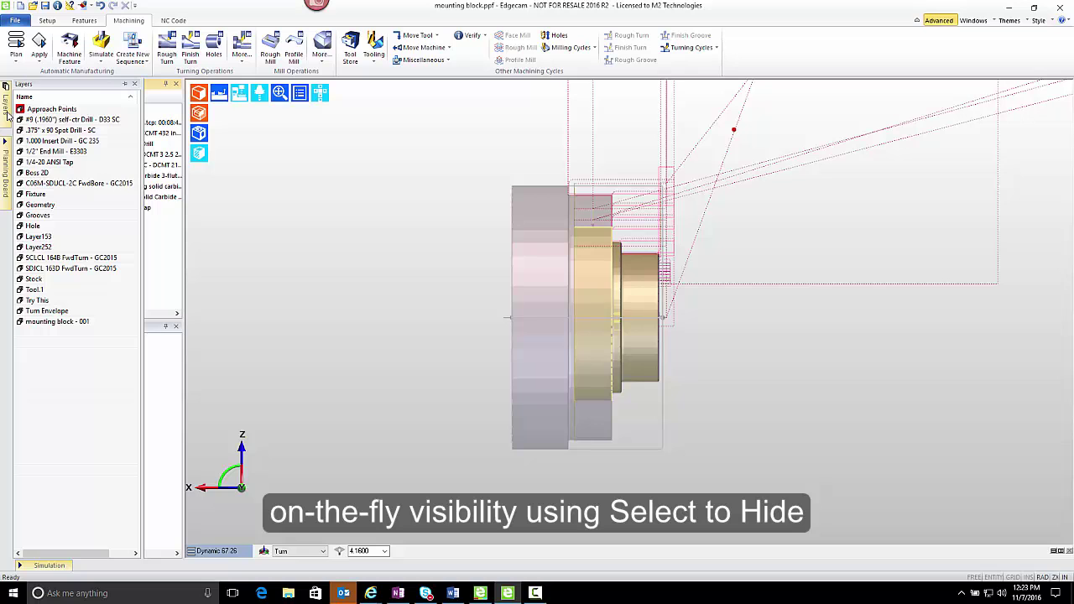
{"action": "right_click", "coordinate": [69, 164]}
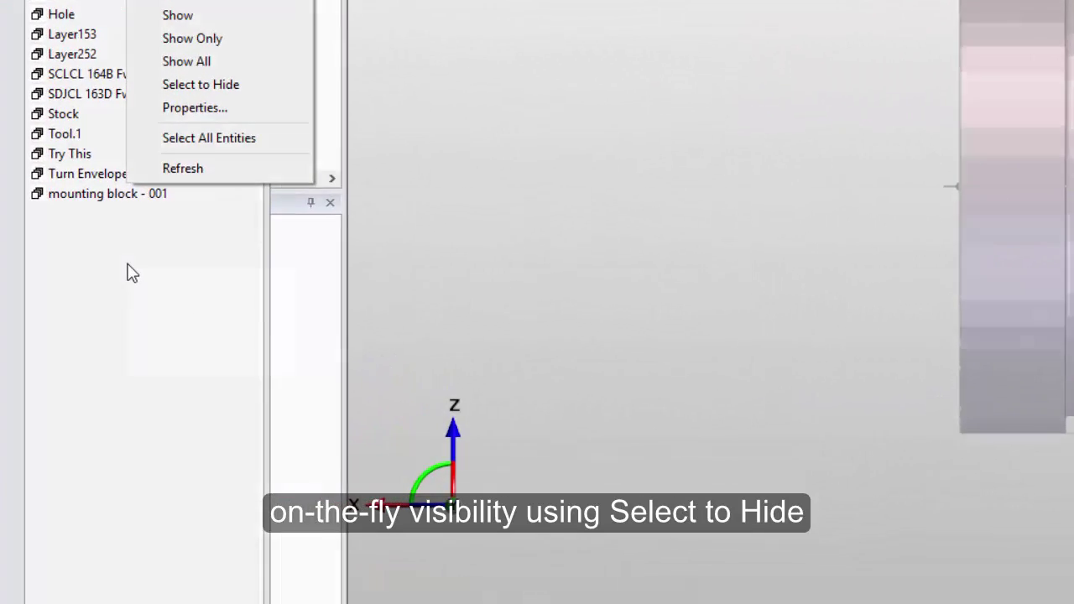
{"action": "right_click", "coordinate": [69, 363]}
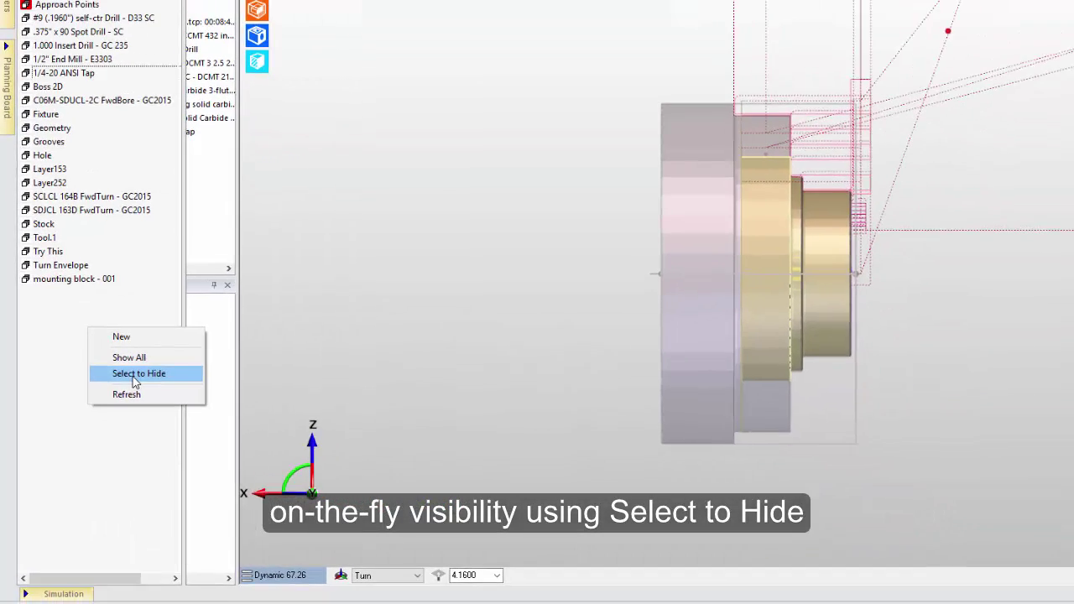
{"action": "left_click", "coordinate": [195, 334]}
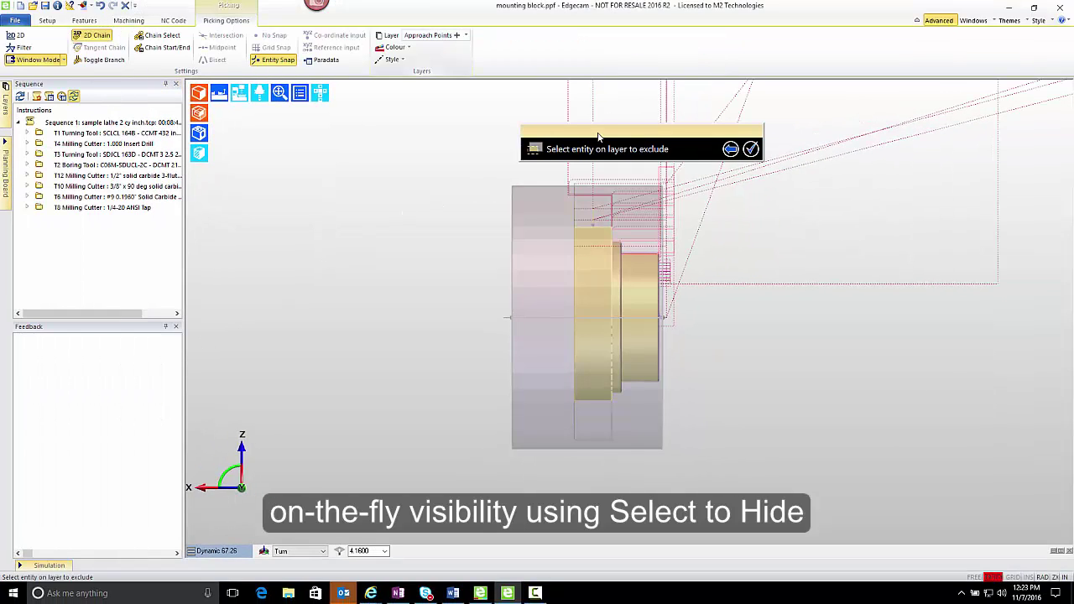
{"action": "left_click_drag", "start_coordinate": [595, 137], "coordinate": [332, 122]}
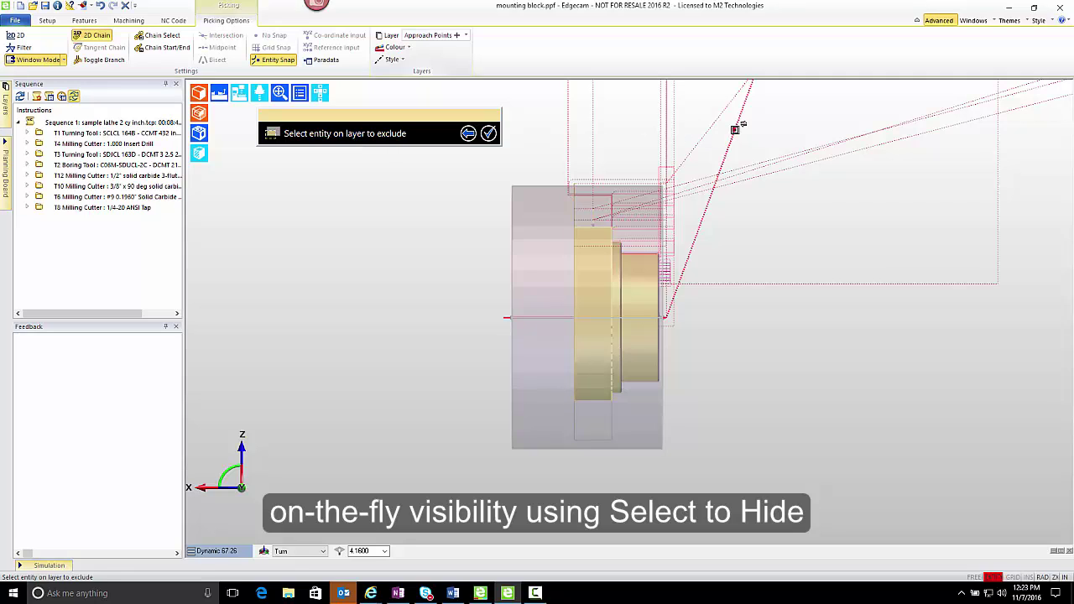
{"action": "left_click", "coordinate": [735, 130]}
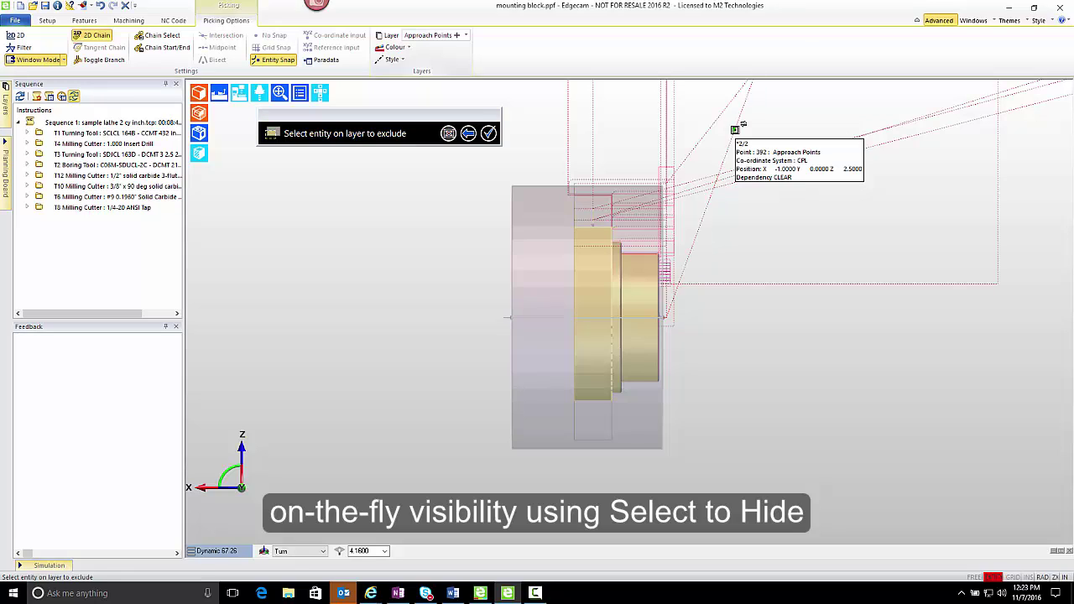
{"action": "left_click", "coordinate": [736, 127]}
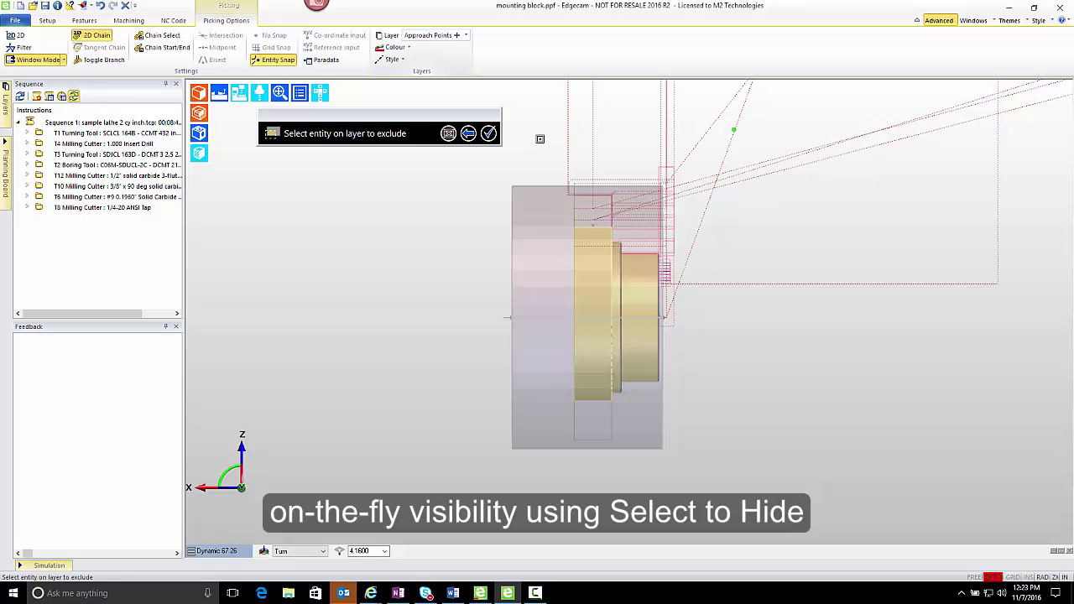
{"action": "left_click", "coordinate": [489, 135]}
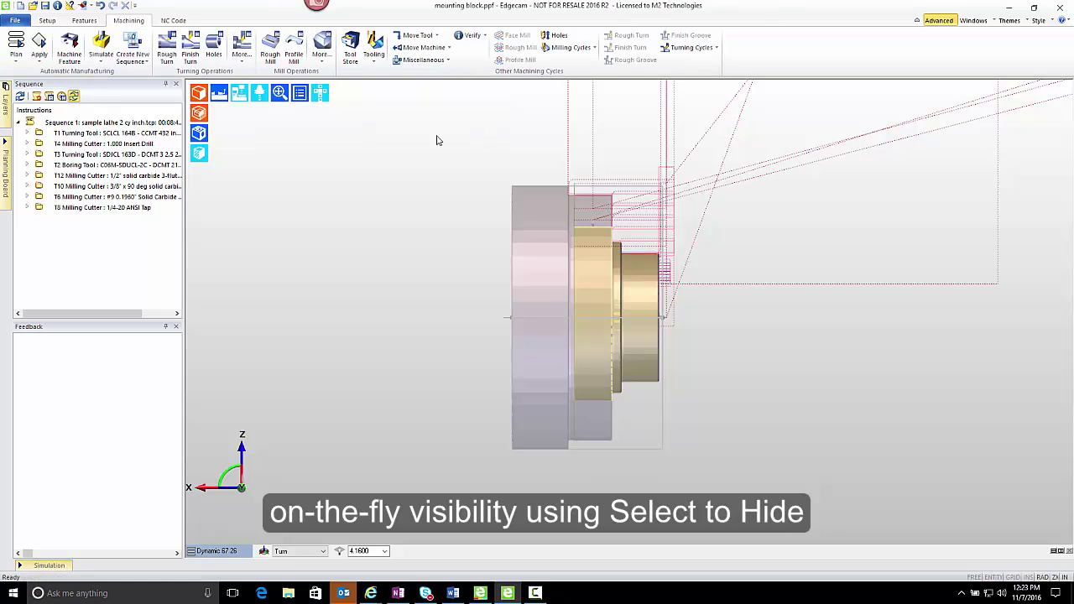
{"action": "mouse_move", "coordinate": [7, 113]}
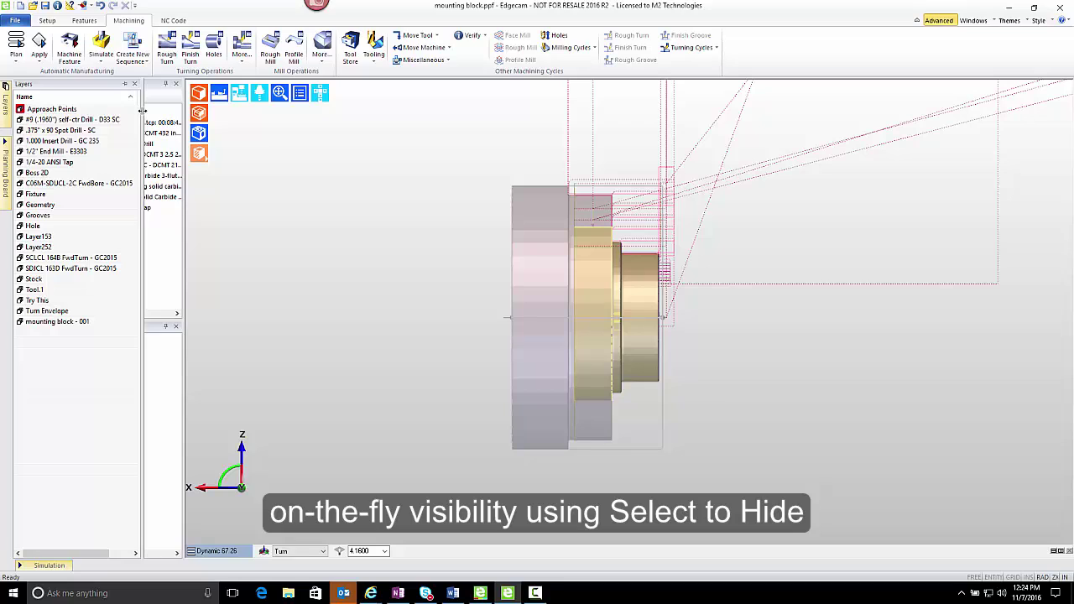
{"action": "left_click_drag", "start_coordinate": [185, 112], "coordinate": [186, 112]}
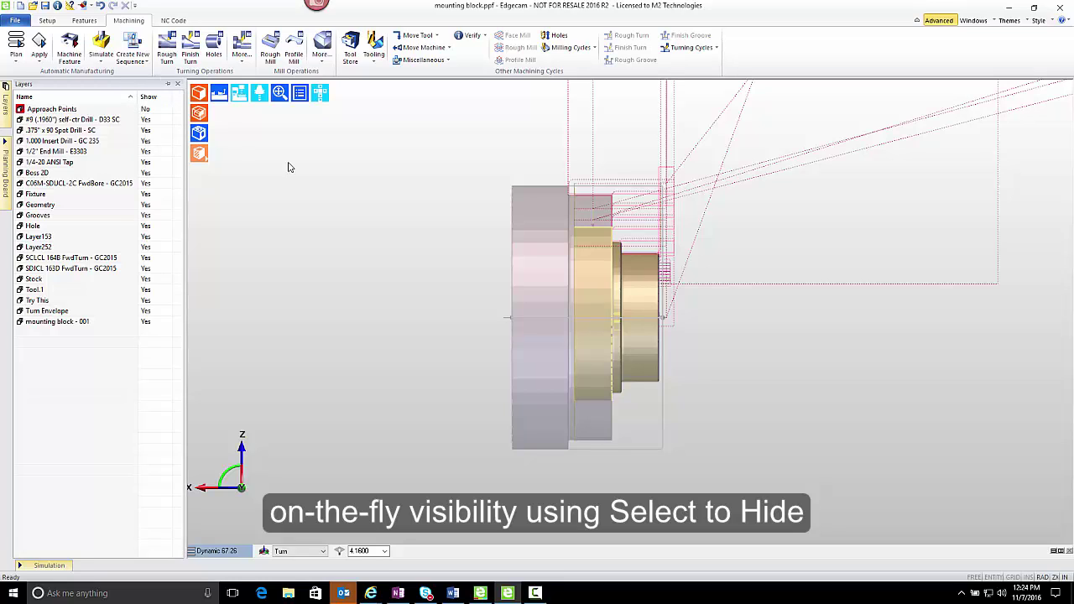